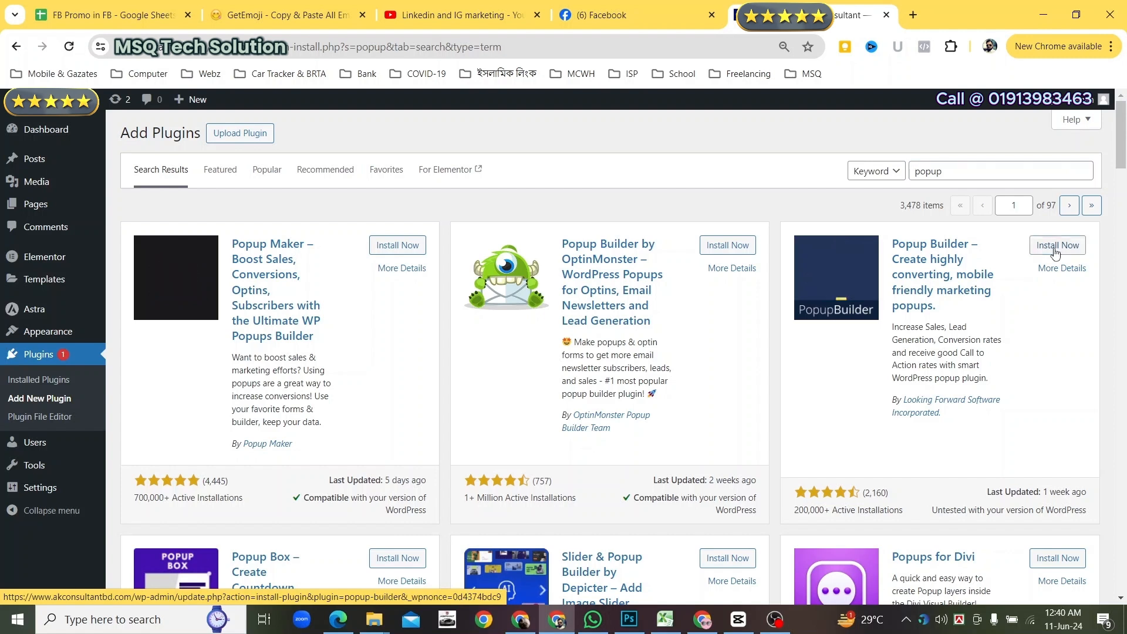
Step: Install and activate the Popup Builder plugin by Looking Forward Software Incorporated
left_click(1055, 252)
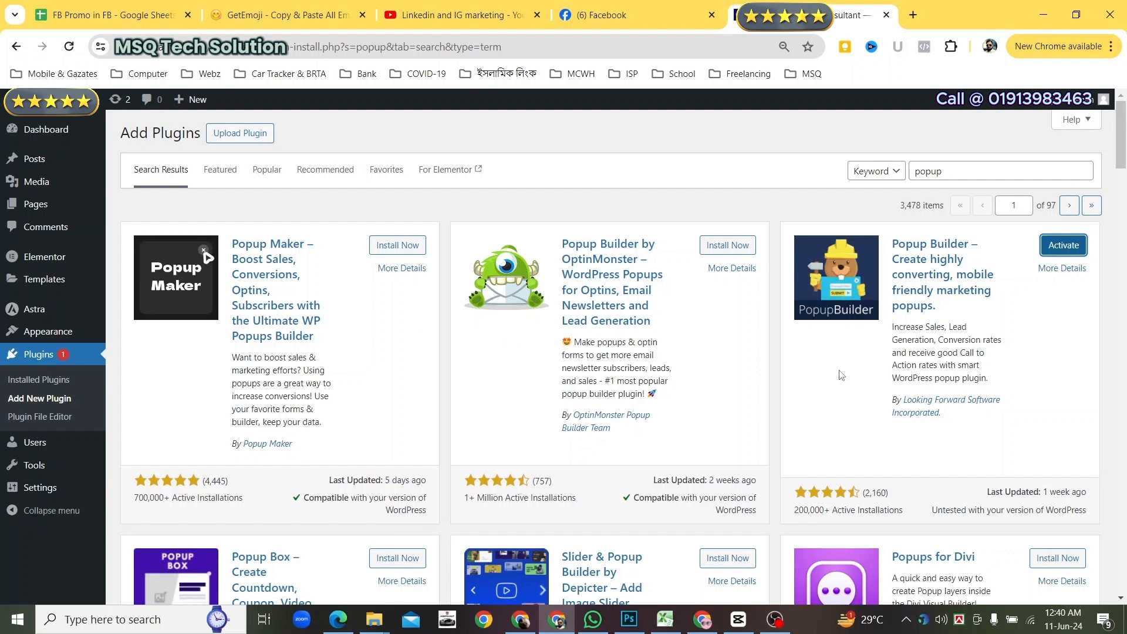
left_click(1051, 250)
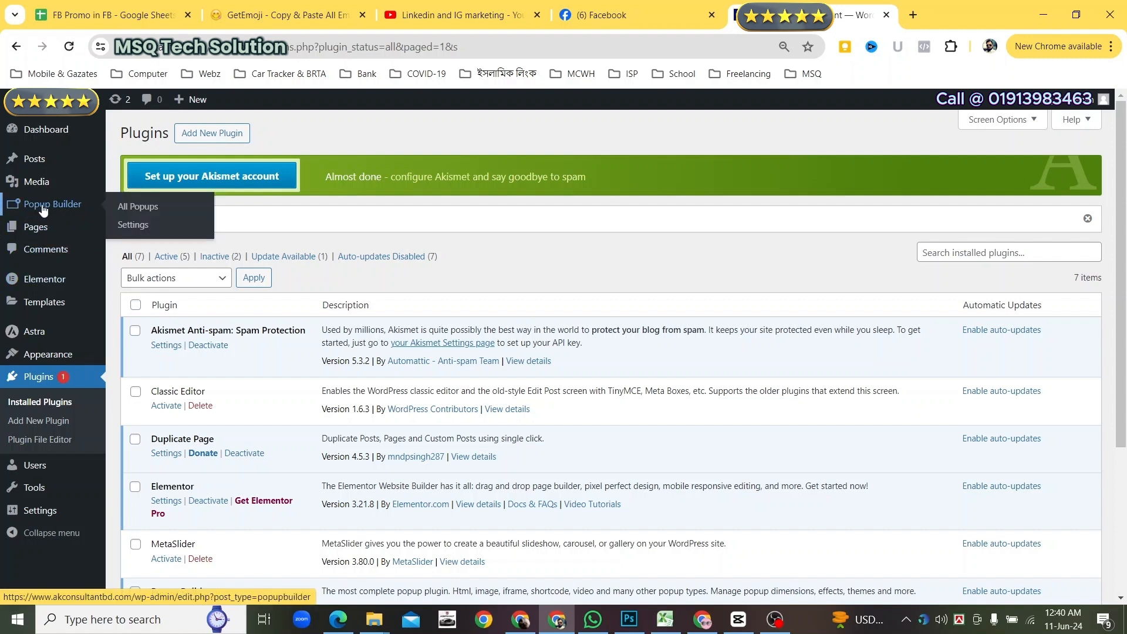
Step: Start a new image popup in Popup Builder
left_click(132, 207)
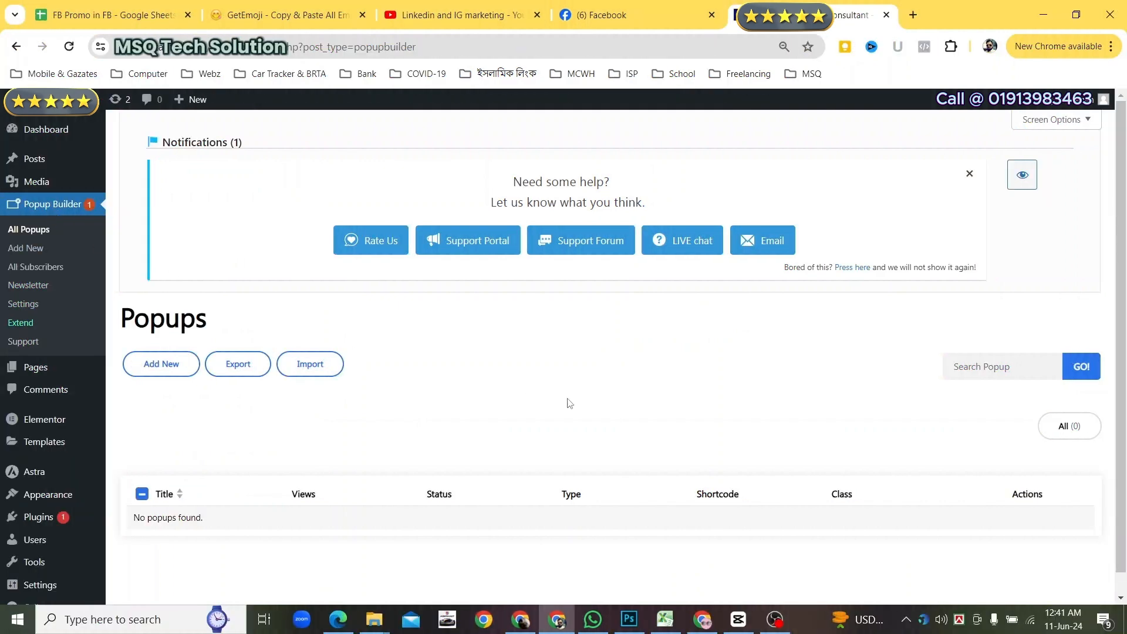
scroll(623, 358, "down", 1)
scroll(623, 358, "up", 1)
left_click(32, 252)
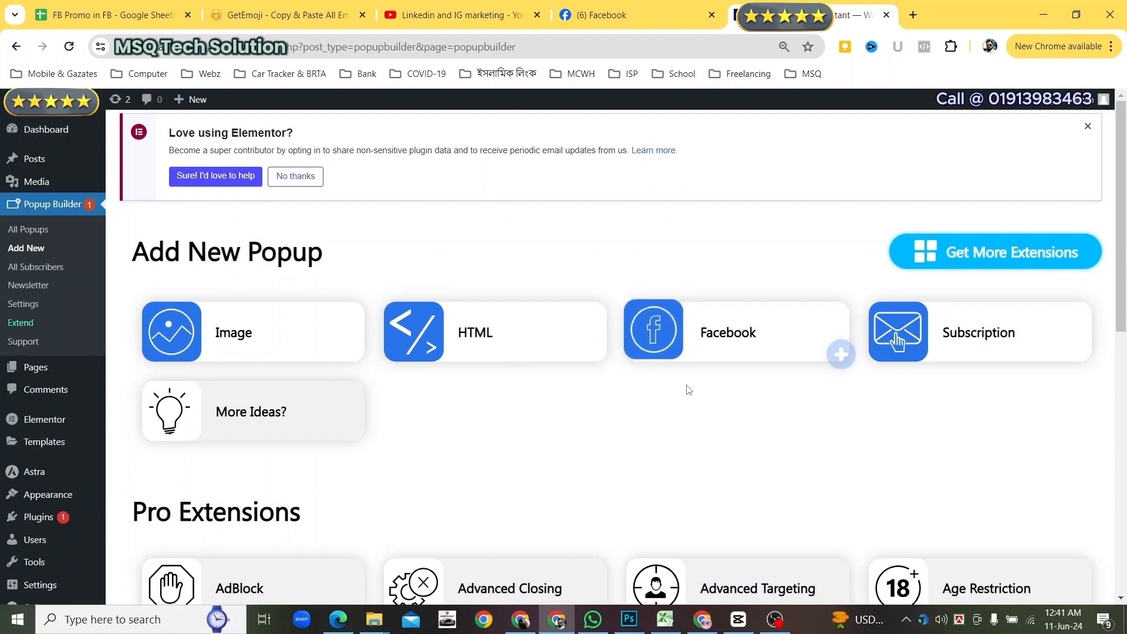
left_click(237, 346)
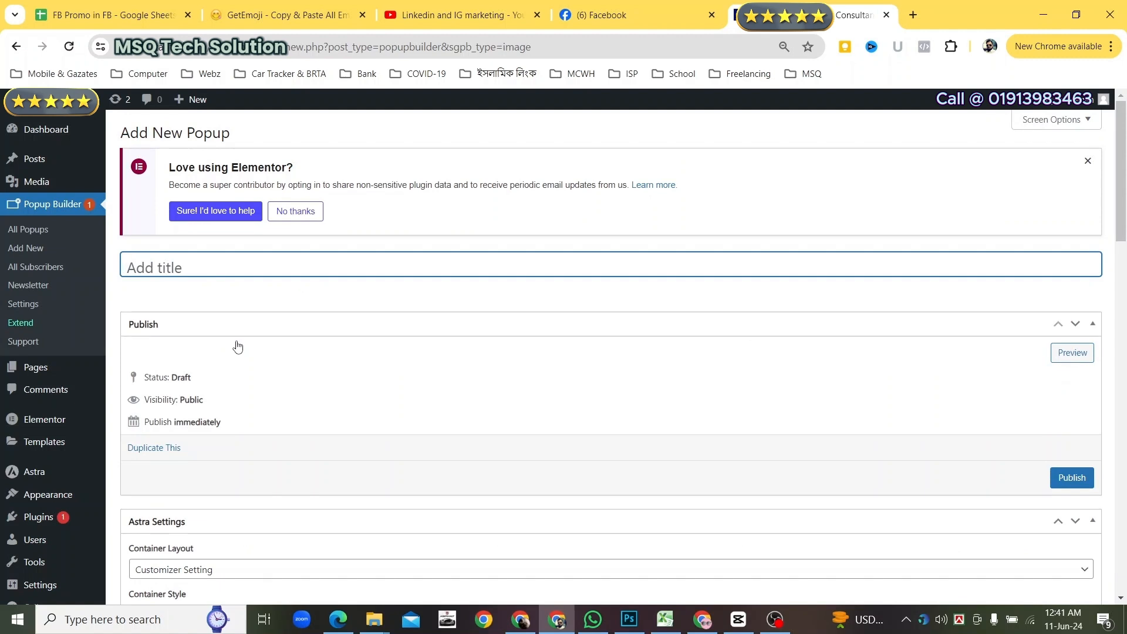
Step: Title the popup "AK news flash - 2024-06-11" and save it as a draft
type("N")
key("BackSpace")
type("AK news flash")
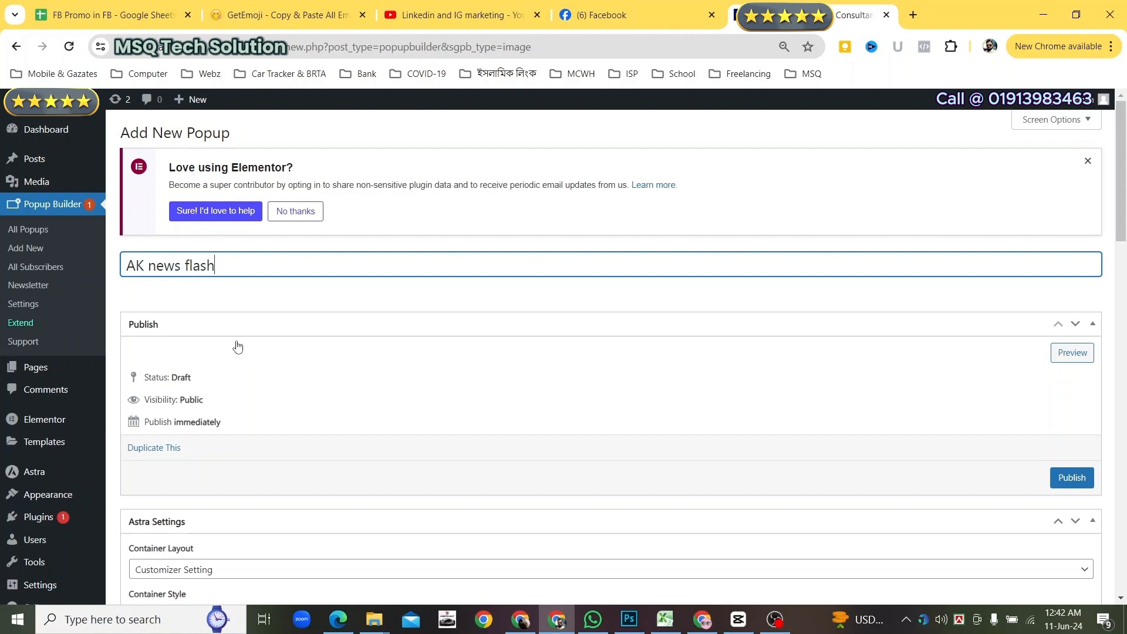
type(" - 2024-06-11")
key("Return")
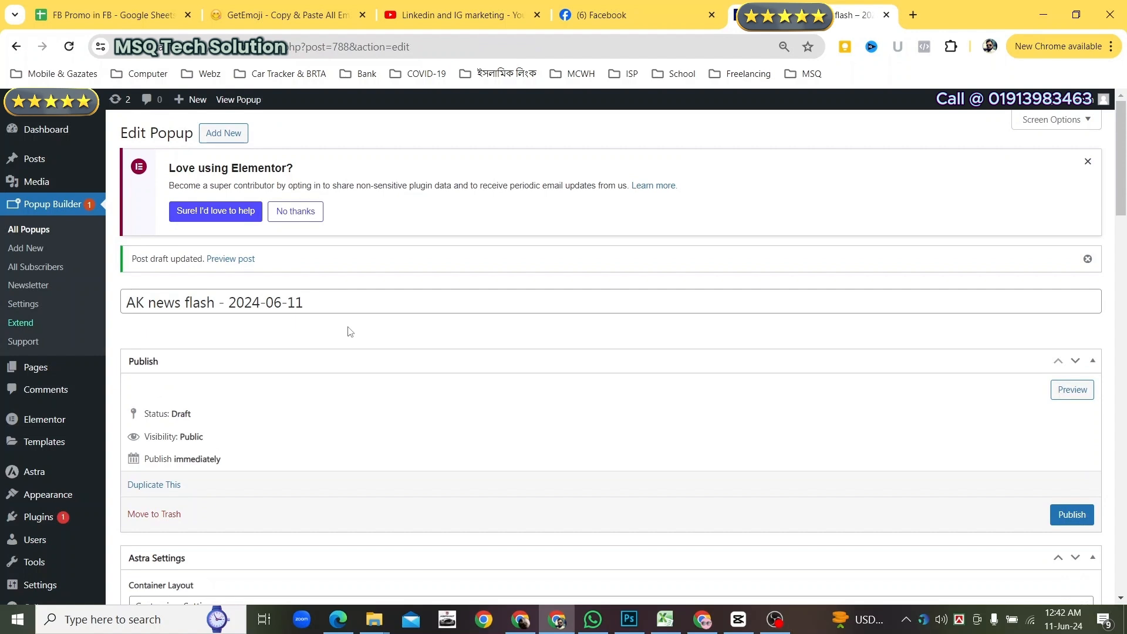
Step: Choose the first picture in the media library, the green and white banner, as the popup's image
scroll(350, 332, "down", 2)
scroll(350, 331, "down", 3)
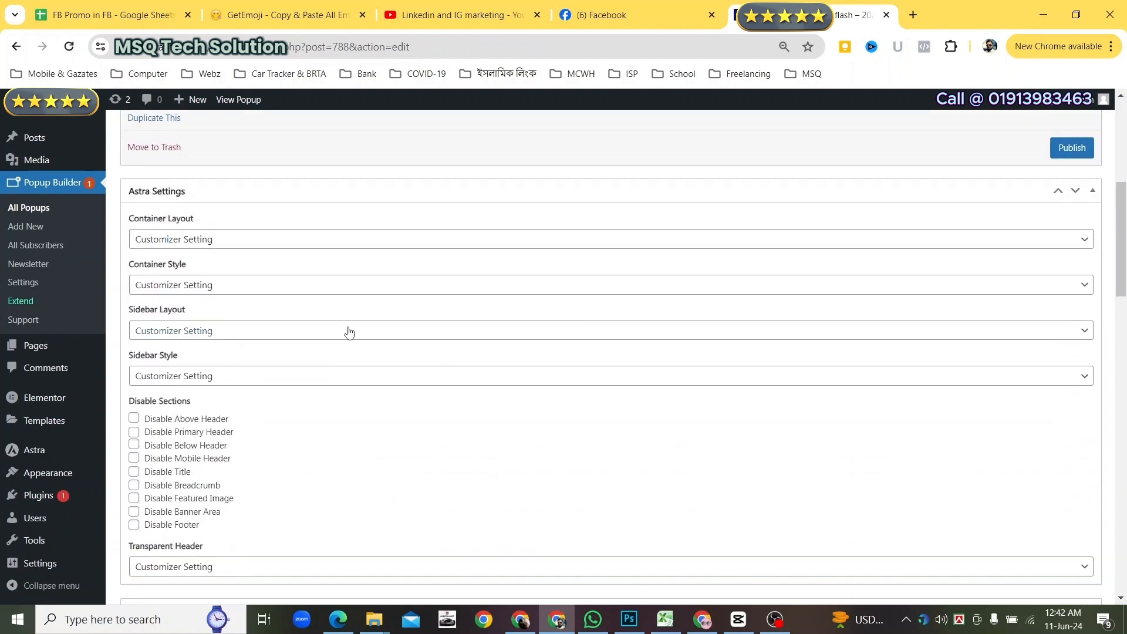
scroll(349, 332, "down", 6)
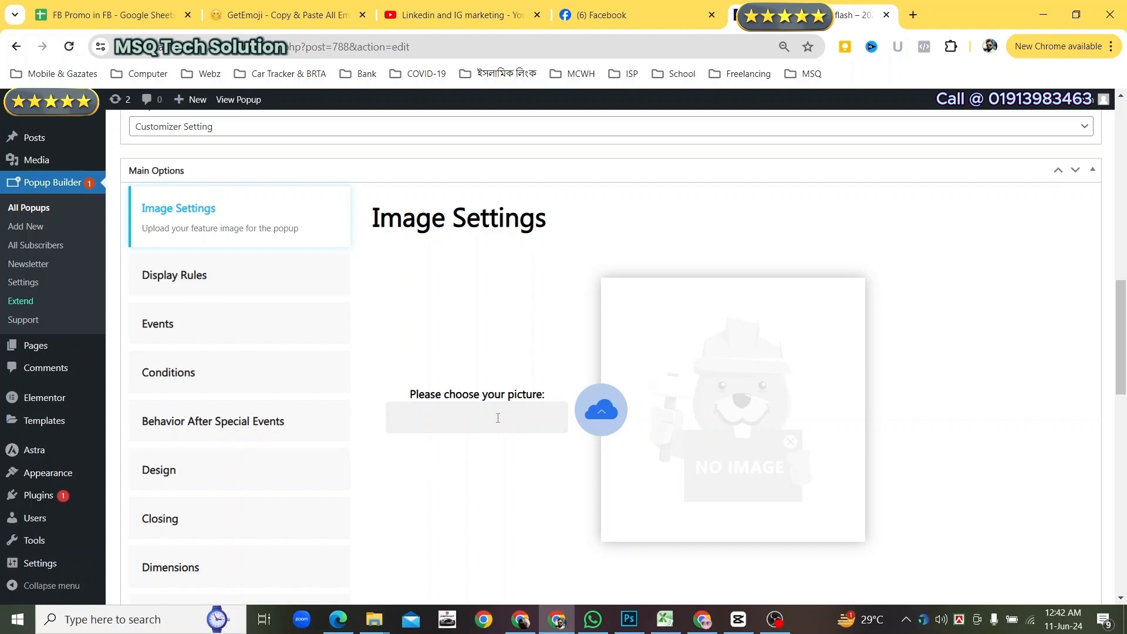
left_click(598, 416)
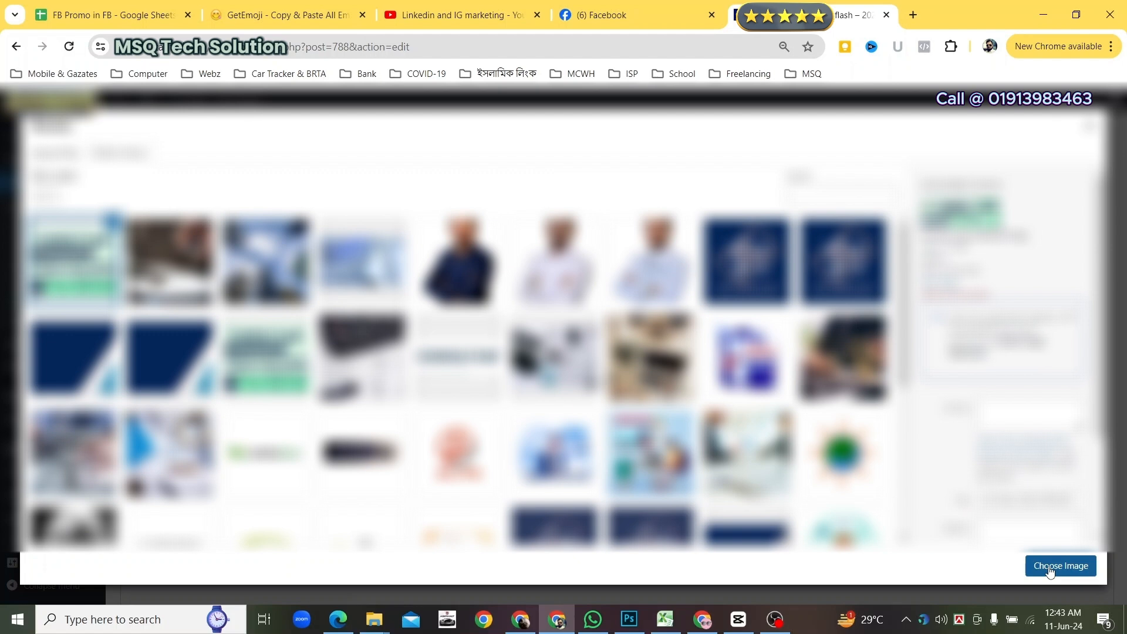
left_click(1050, 566)
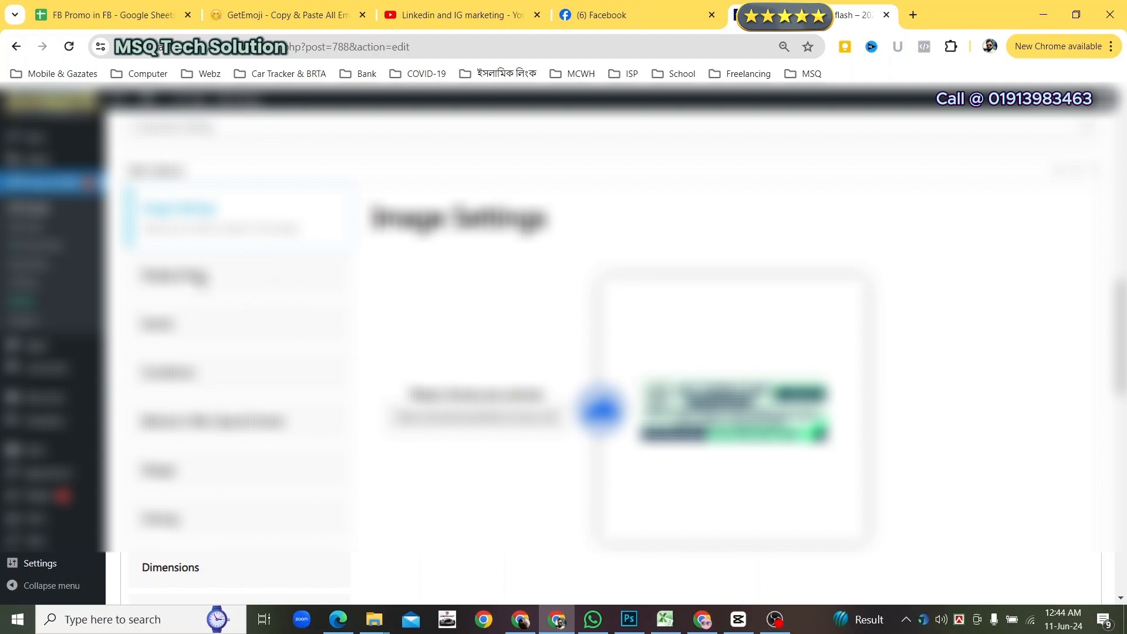
Step: Set the popup's display rule to Selected pages, Is, Home
left_click(202, 282)
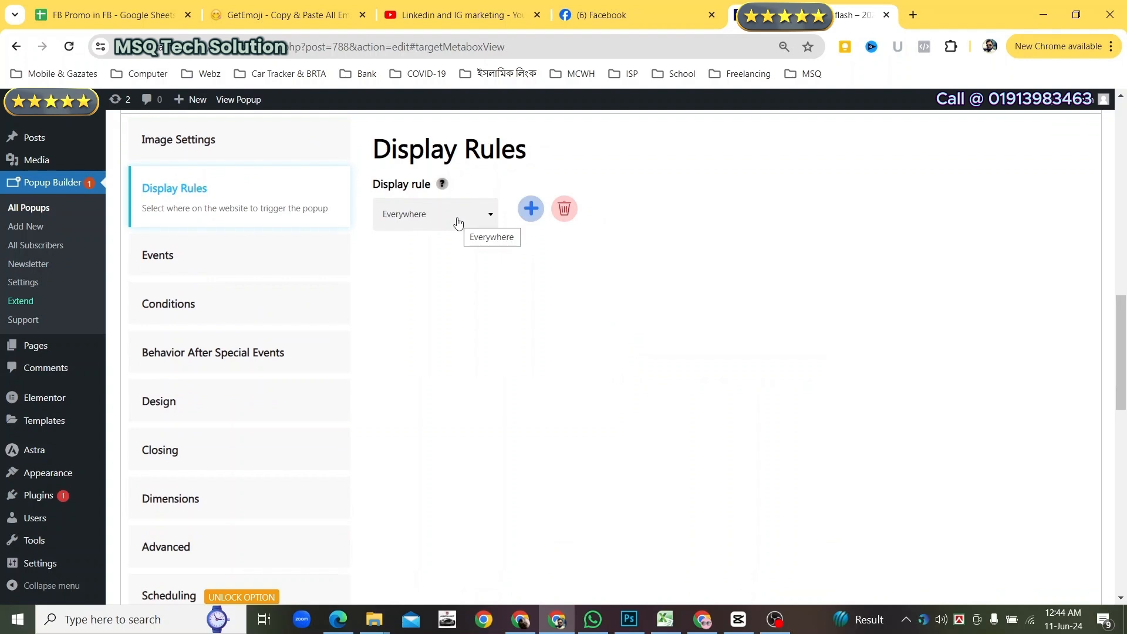
left_click(491, 222)
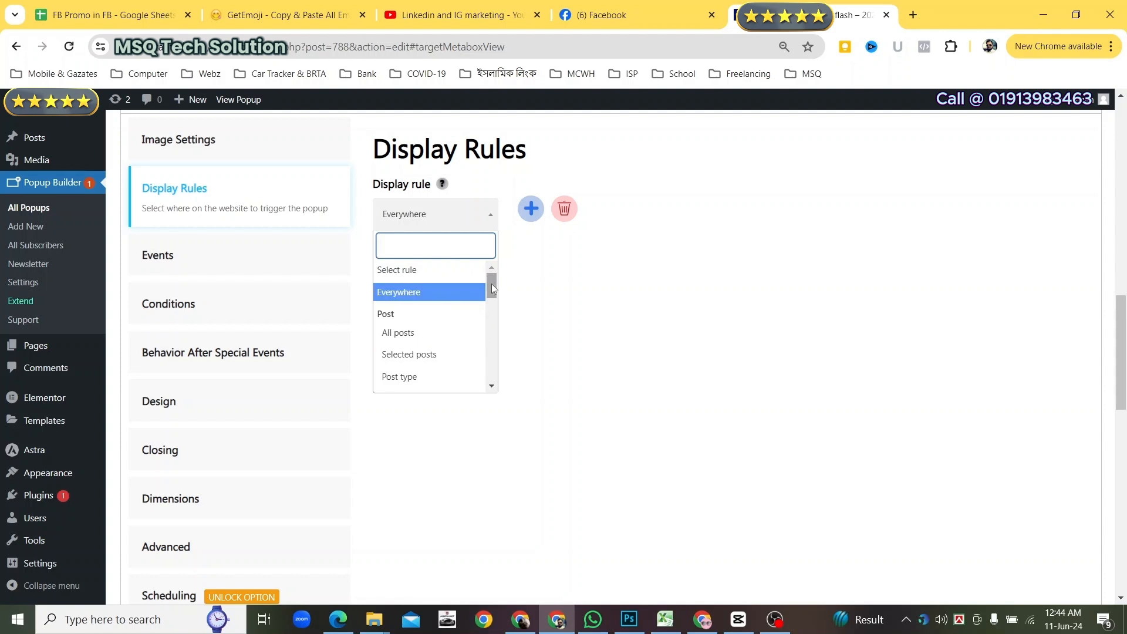
left_click_drag(491, 287, 492, 313)
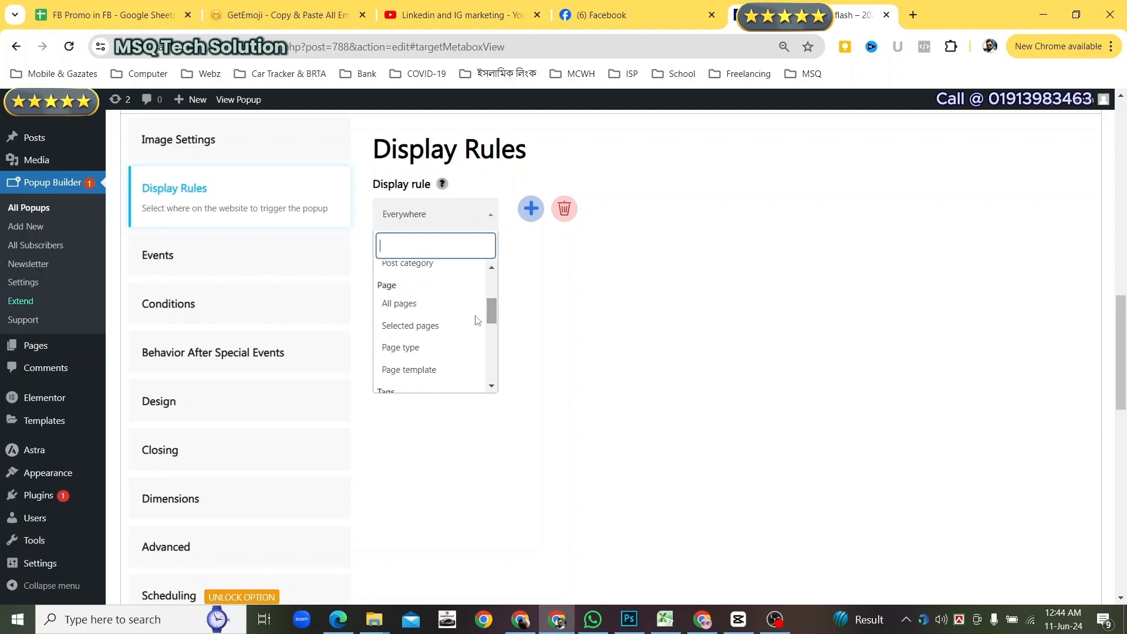
left_click(418, 326)
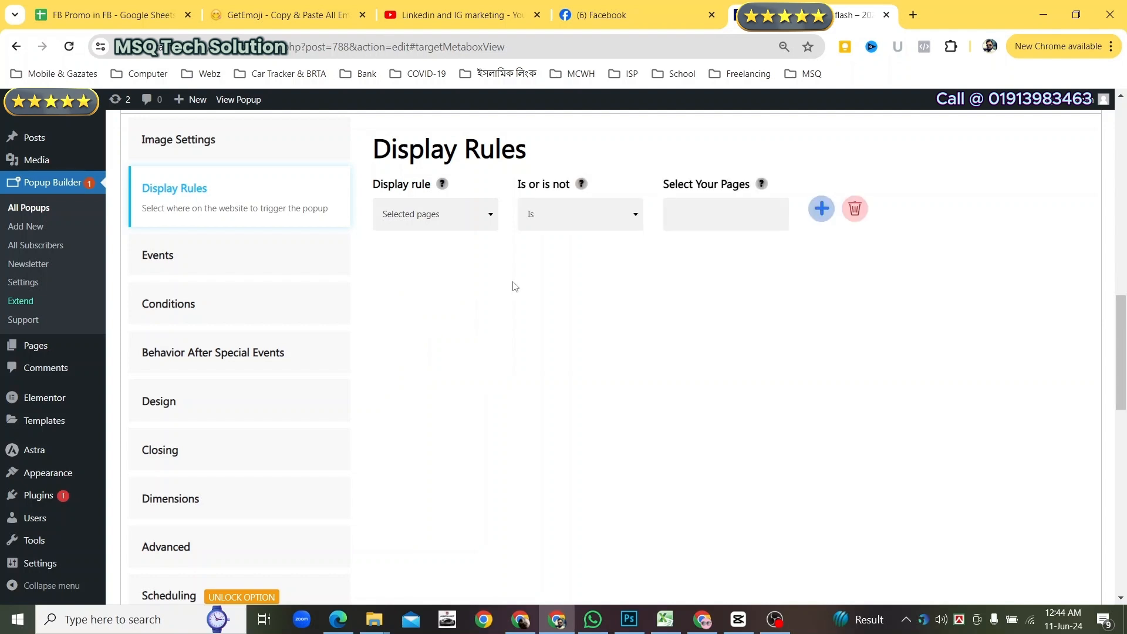
left_click(683, 217)
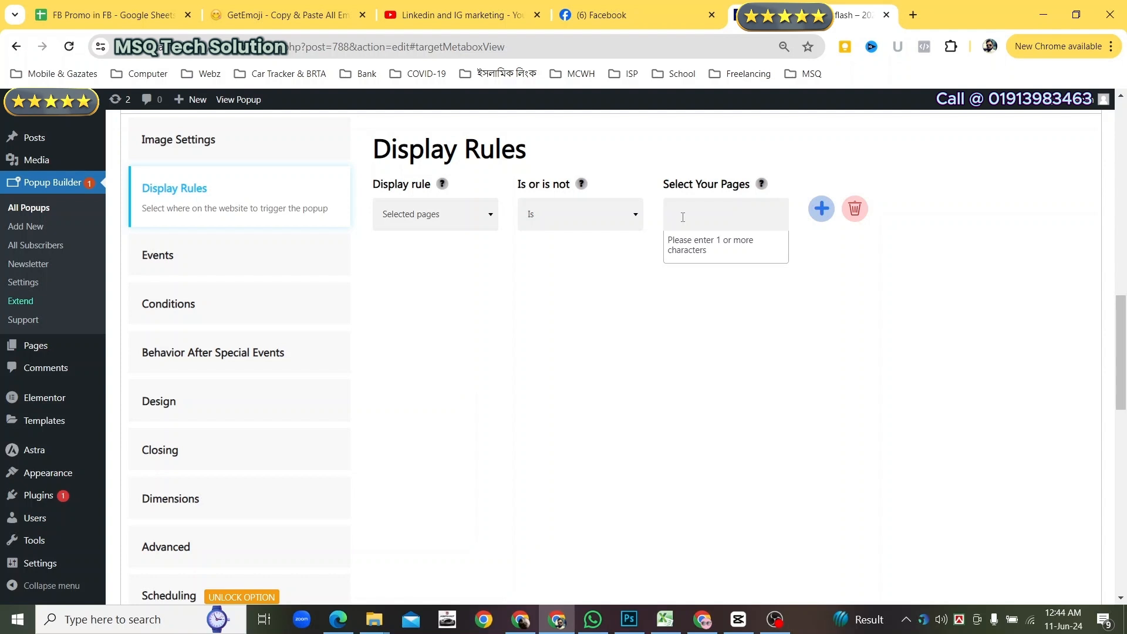
type("home")
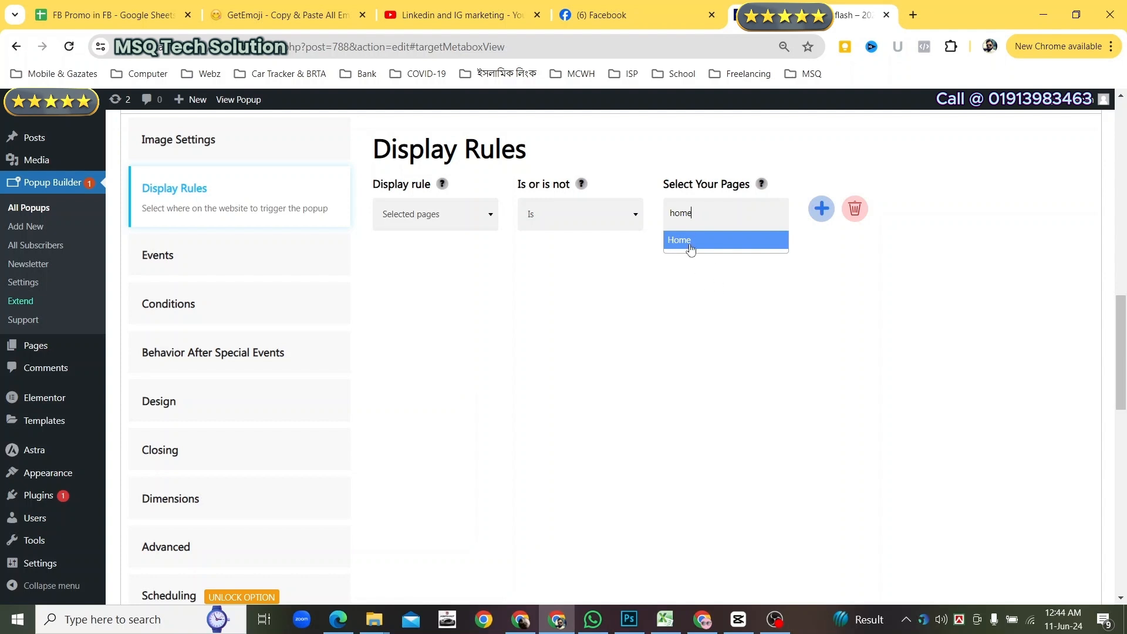
left_click(679, 242)
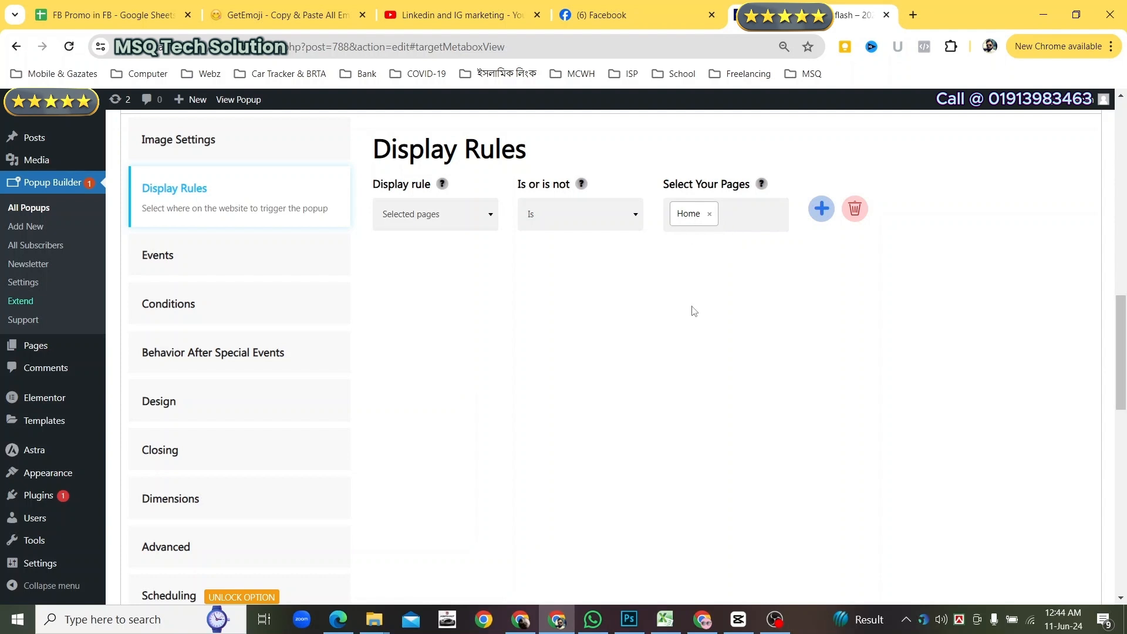
Step: Review the trigger event options, keep On load as the popup's event and set a custom delay for it
left_click(194, 264)
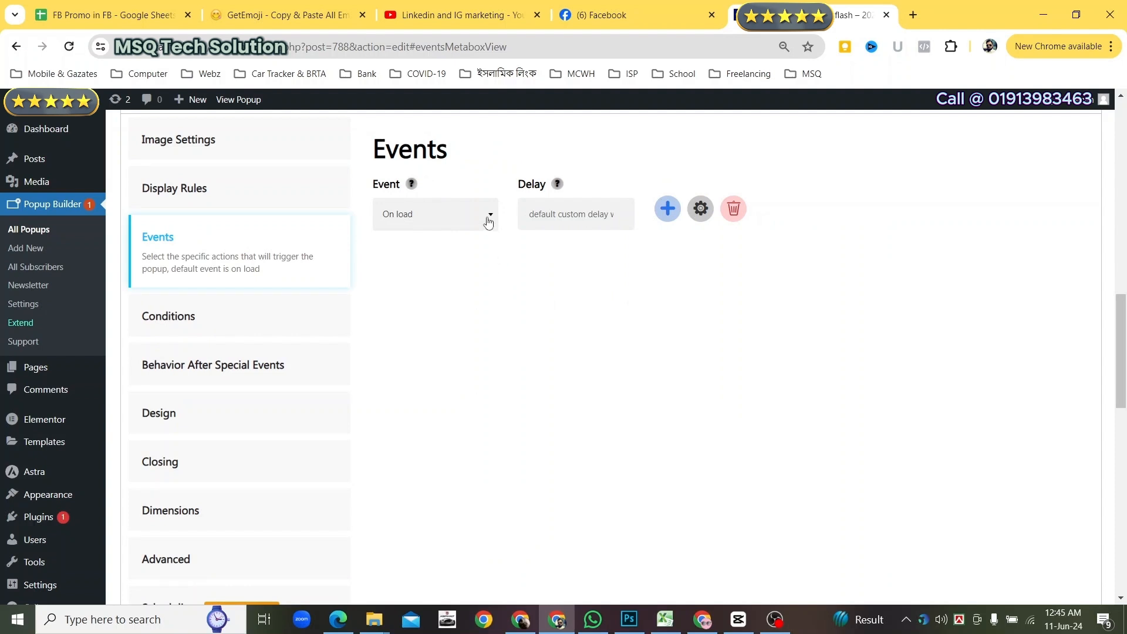
left_click(487, 220)
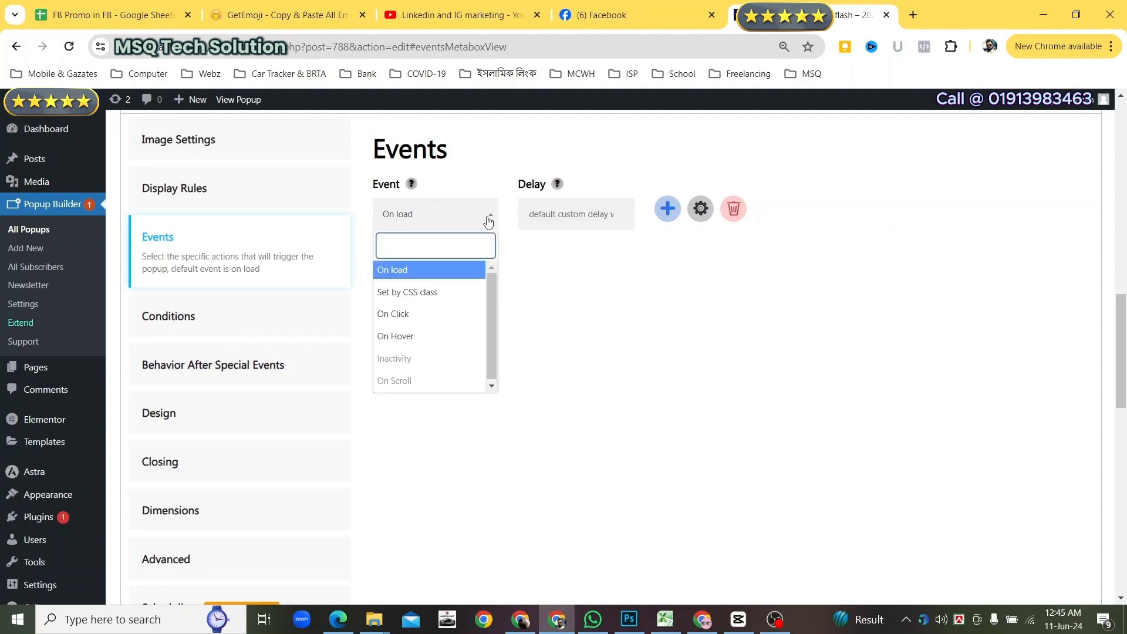
left_click(488, 221)
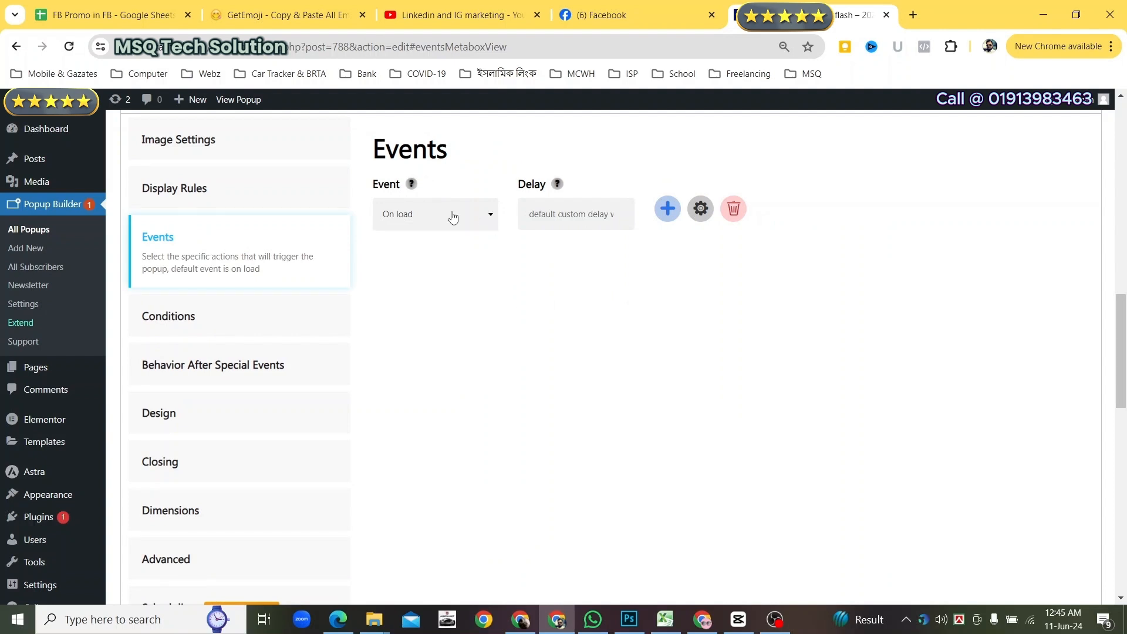
left_click(452, 217)
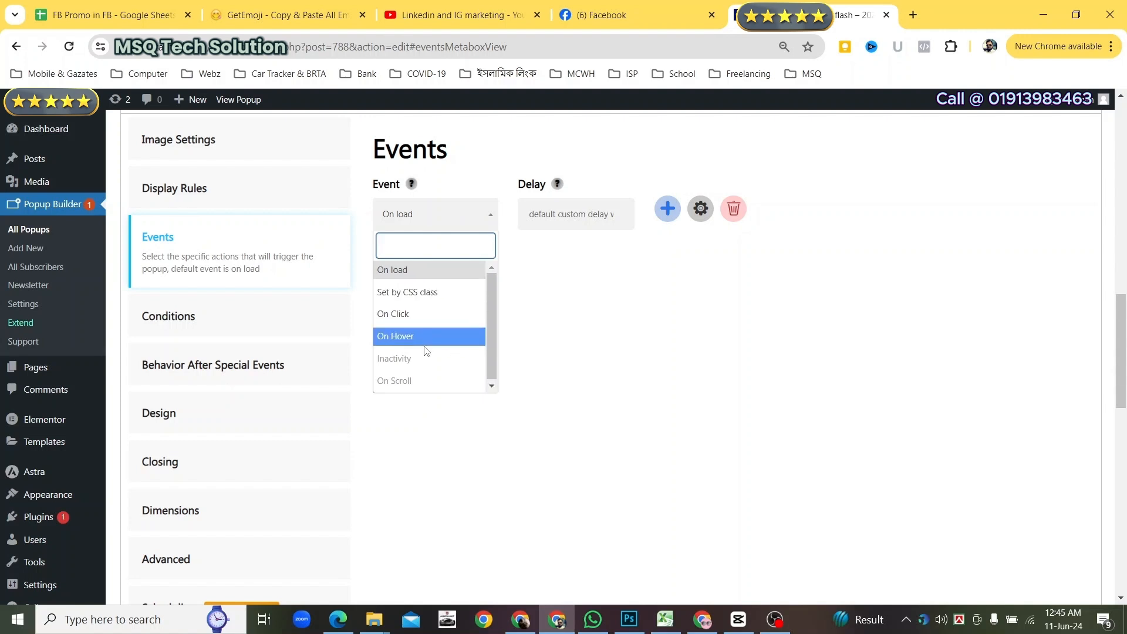
left_click(579, 278)
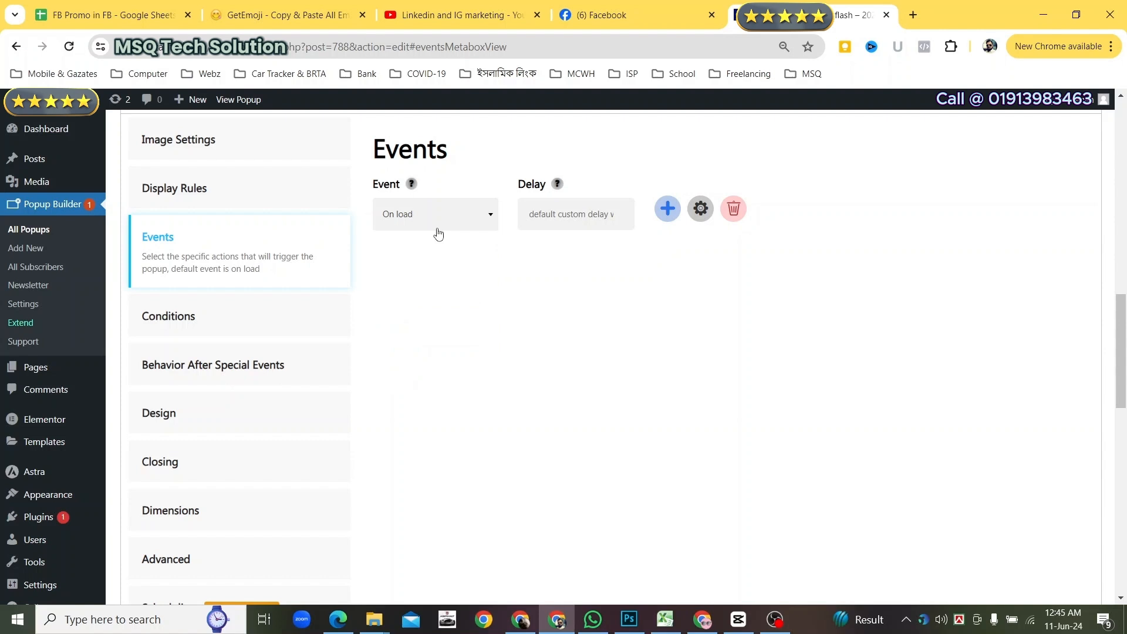
left_click(585, 213)
left_click(620, 210)
left_click(620, 211)
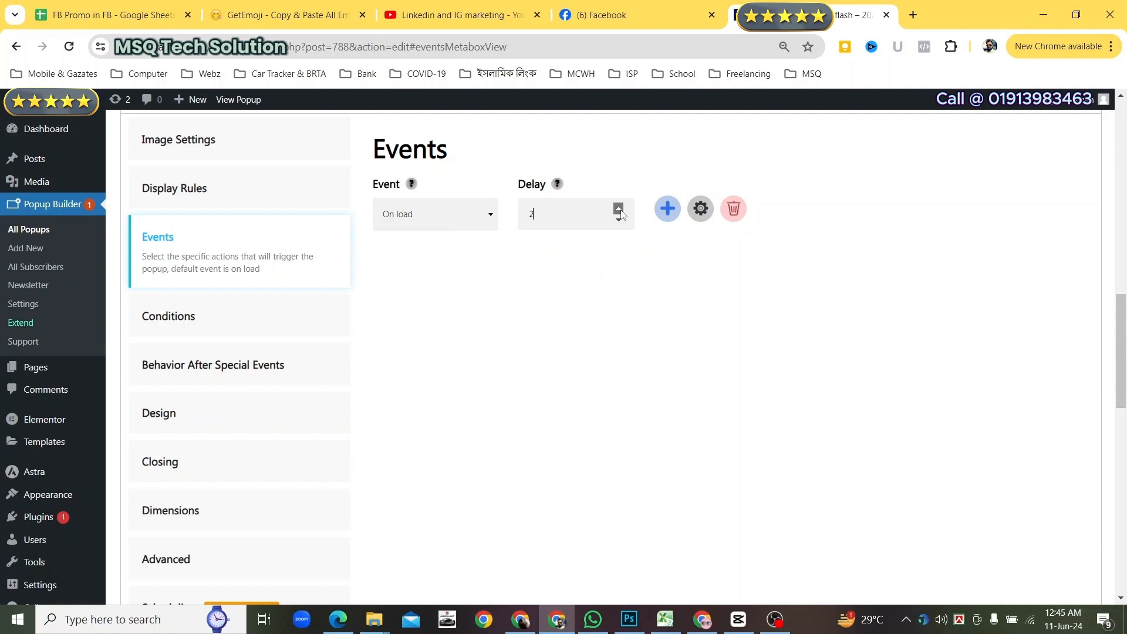
left_click(620, 210)
left_click(620, 210)
left_click(618, 209)
left_click(618, 209)
left_click(618, 210)
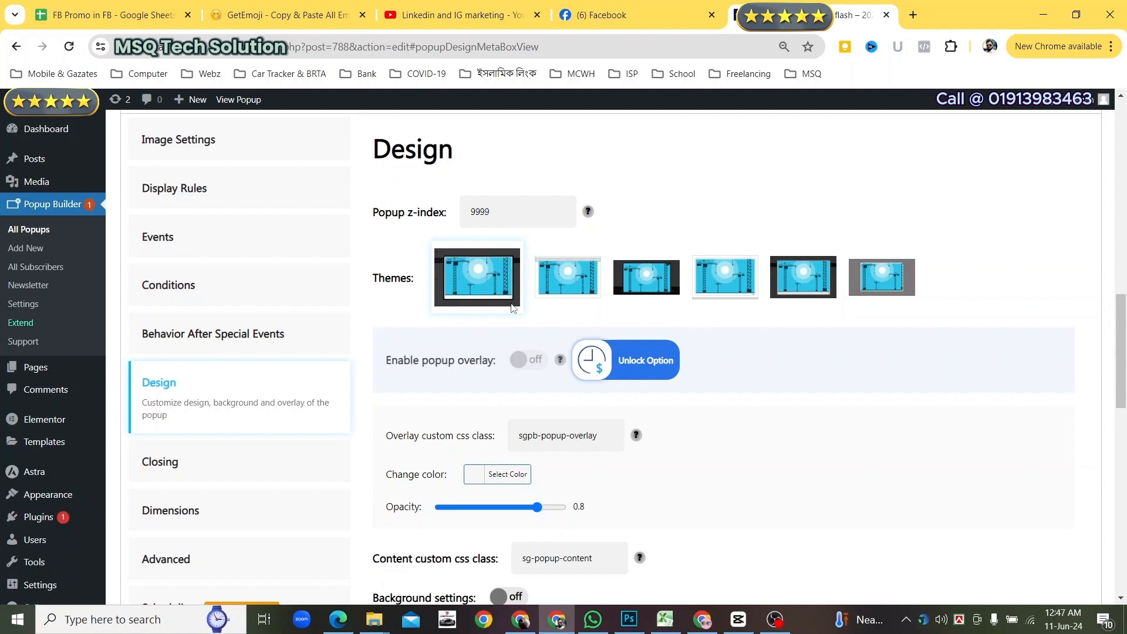
Step: Try the fifth popup theme, switch back to the first one and set the overlay opacity to 0.5
left_click(812, 278)
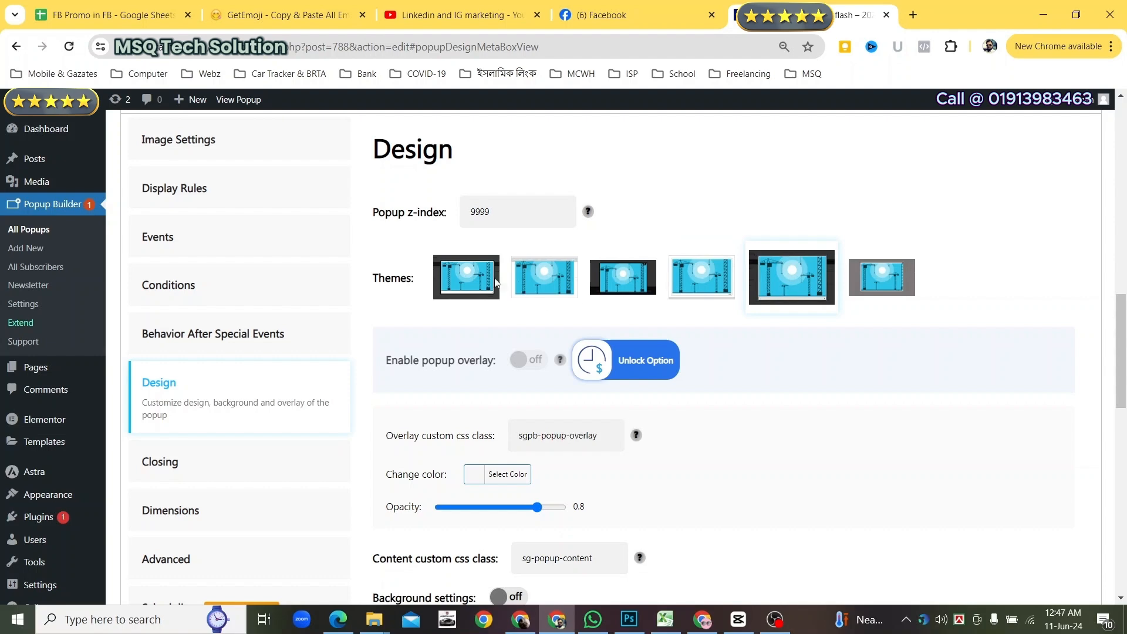
left_click(470, 275)
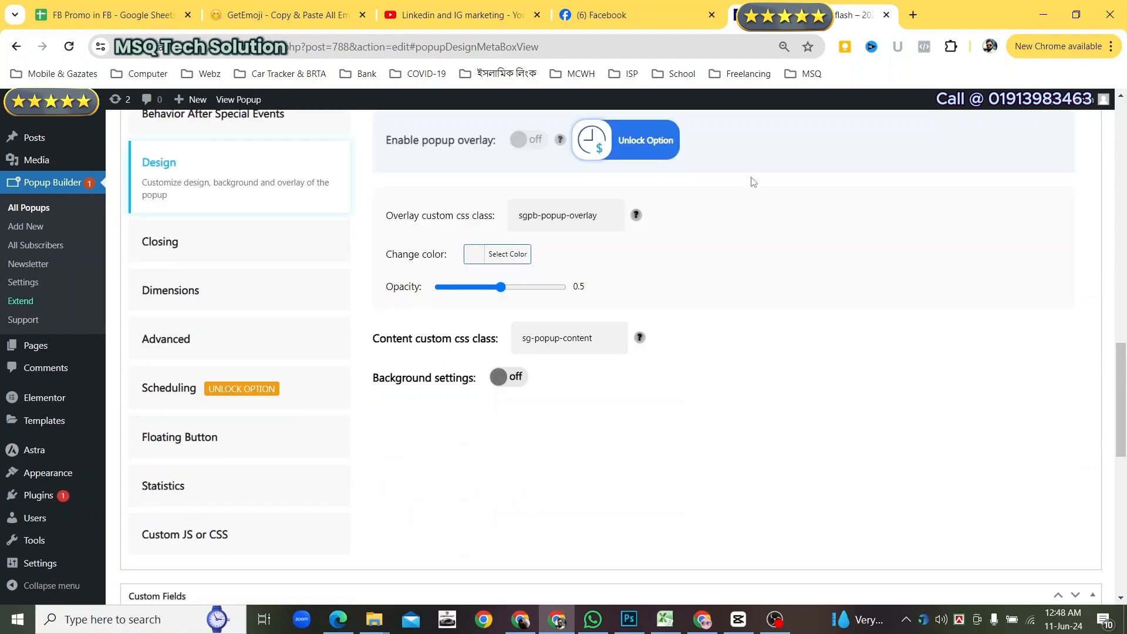
scroll(542, 243, "up", 3)
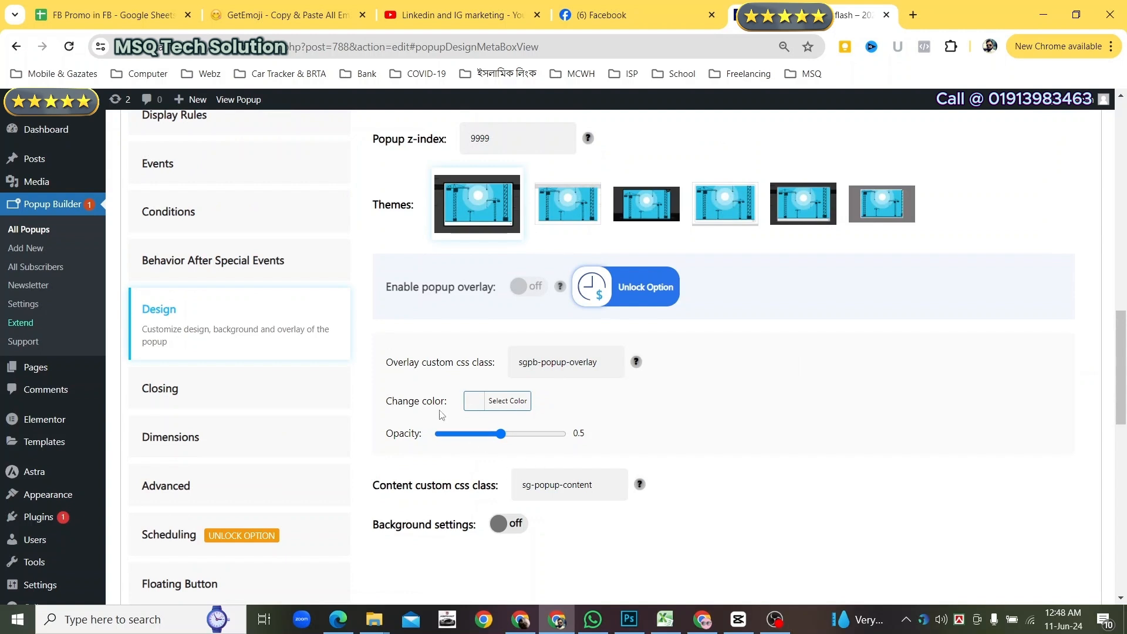
Step: In the closing settings, choose bottom-right as the close button's position
left_click(204, 393)
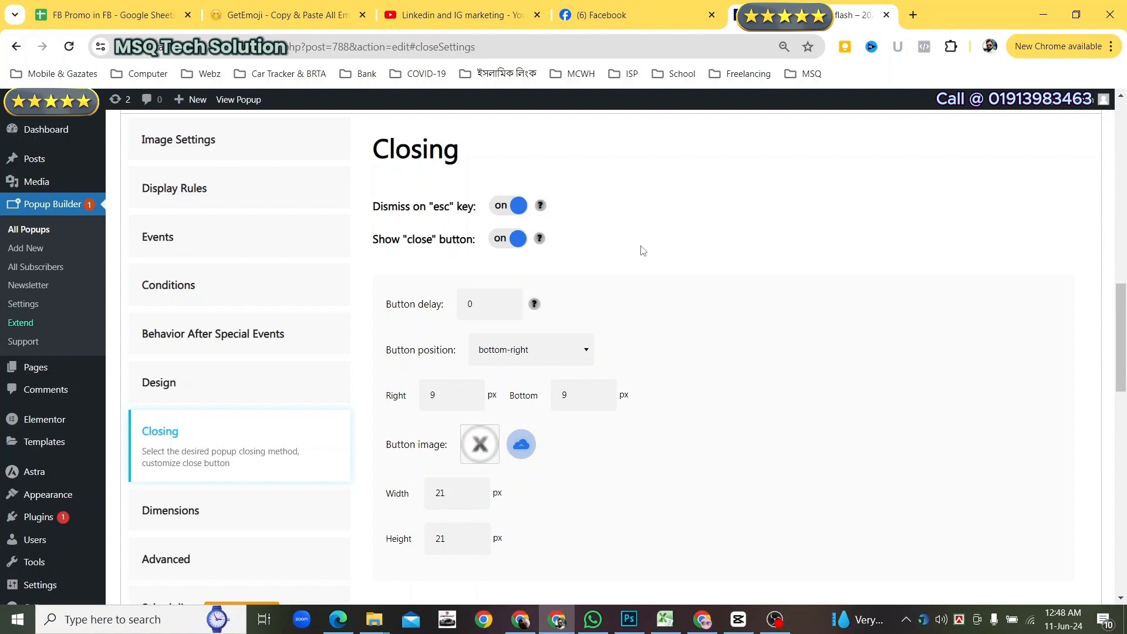
scroll(644, 251, "down", 3)
scroll(643, 251, "up", 2)
left_click(588, 354)
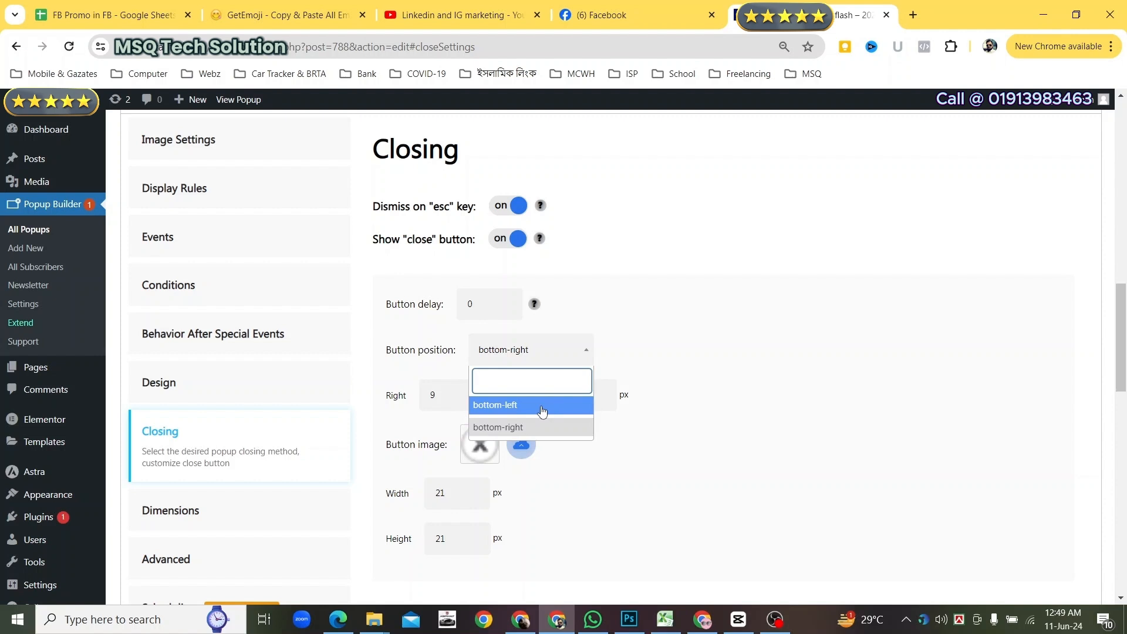
left_click(535, 426)
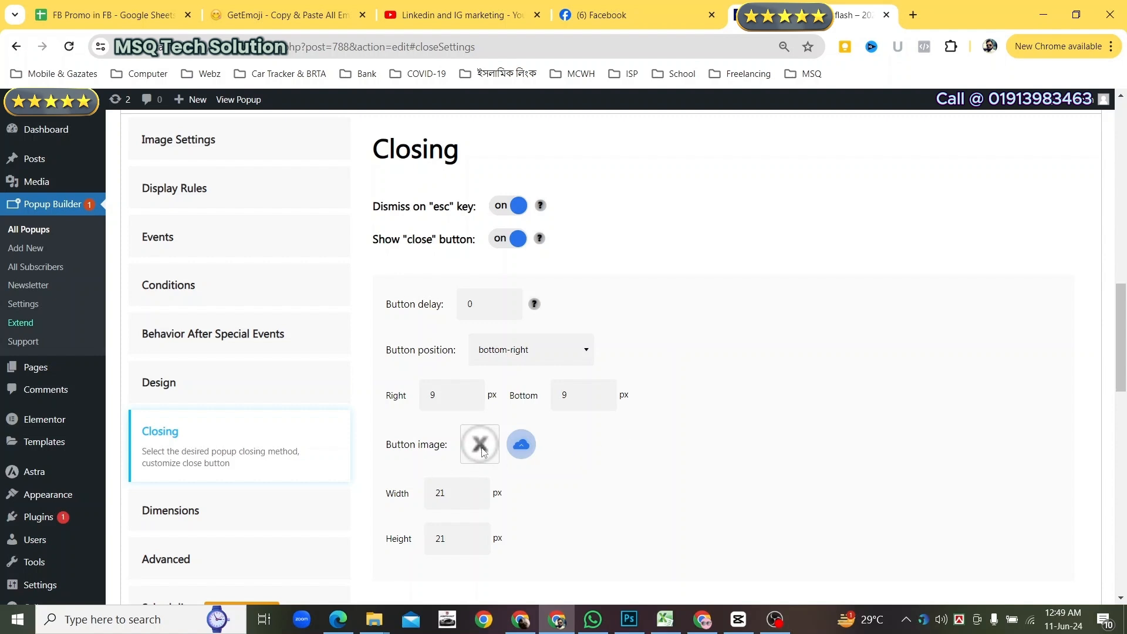
Step: Look at the media library choices for the close button image without picking one, and review the remaining closing options
left_click(519, 447)
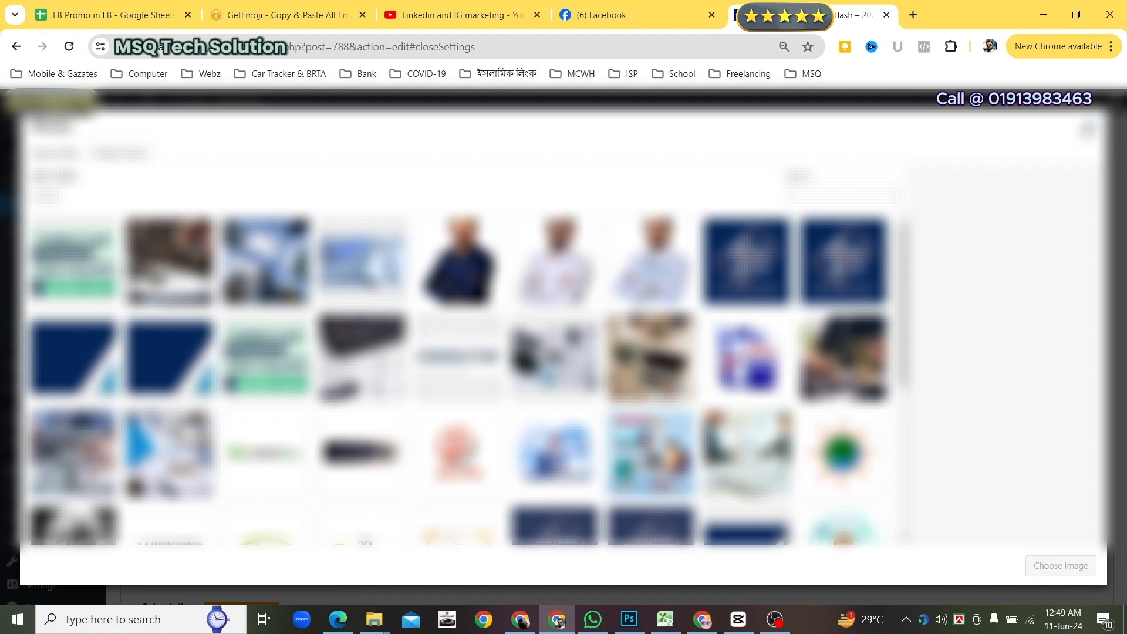
left_click(1088, 128)
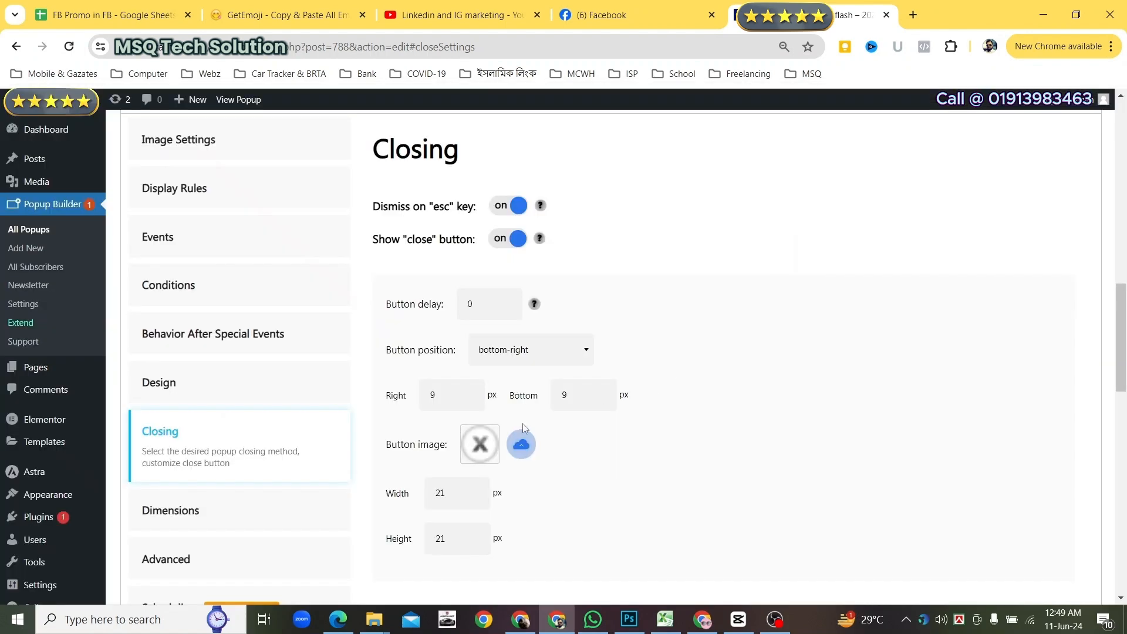
scroll(746, 381, "down", 2)
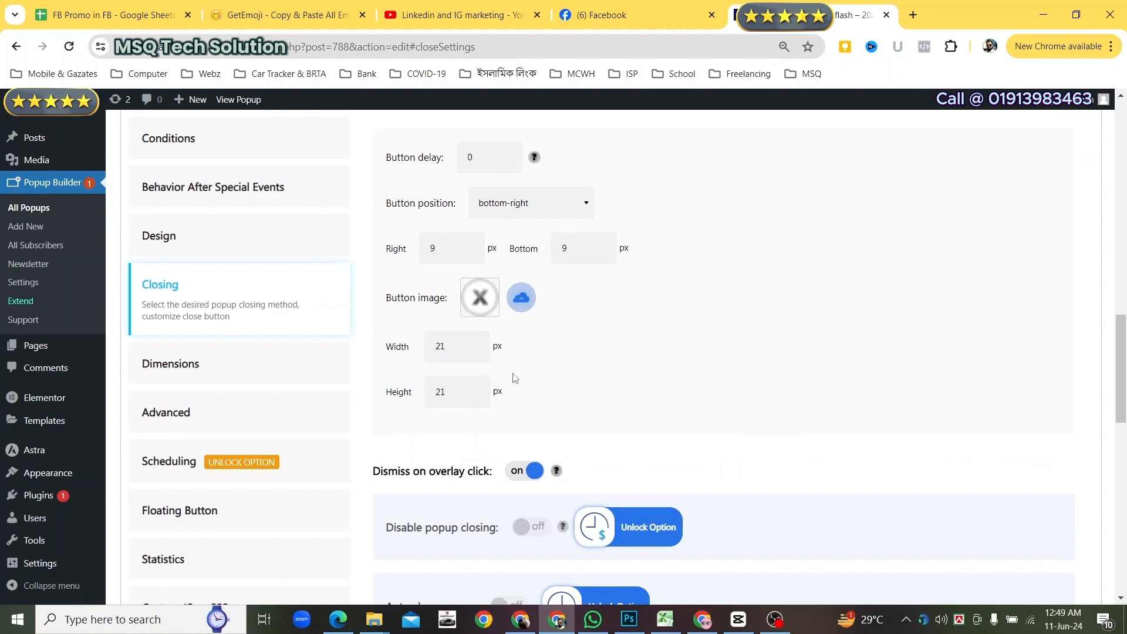
scroll(864, 275, "down", 2)
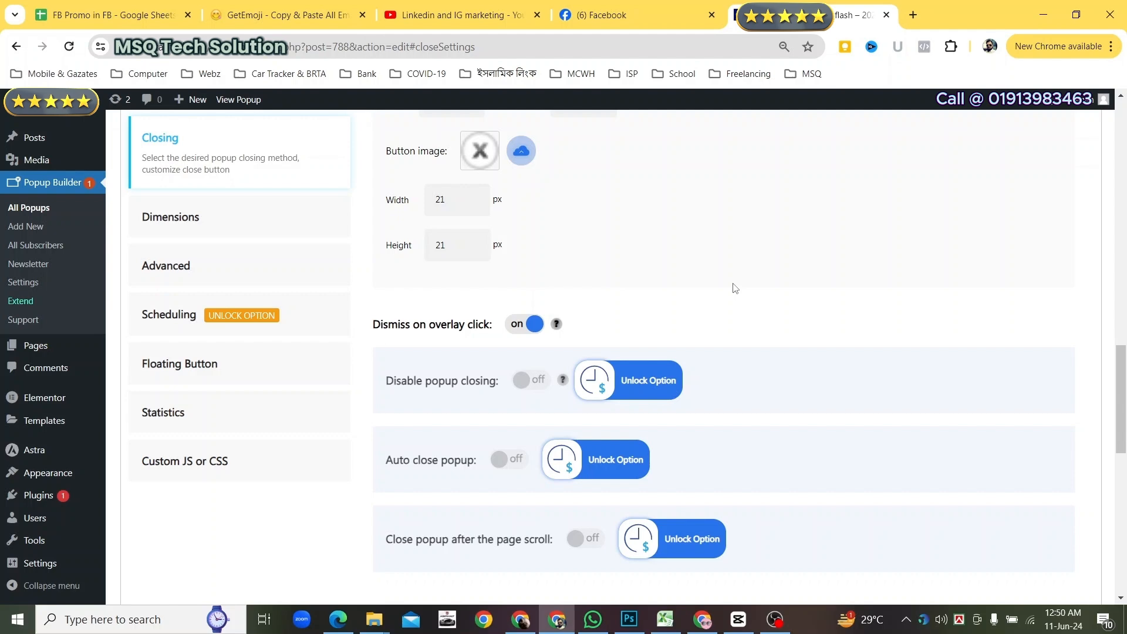
Step: In the popup's dimension settings, keep responsive mode and set the size to 50%
scroll(734, 287, "down", 3)
scroll(734, 288, "up", 2)
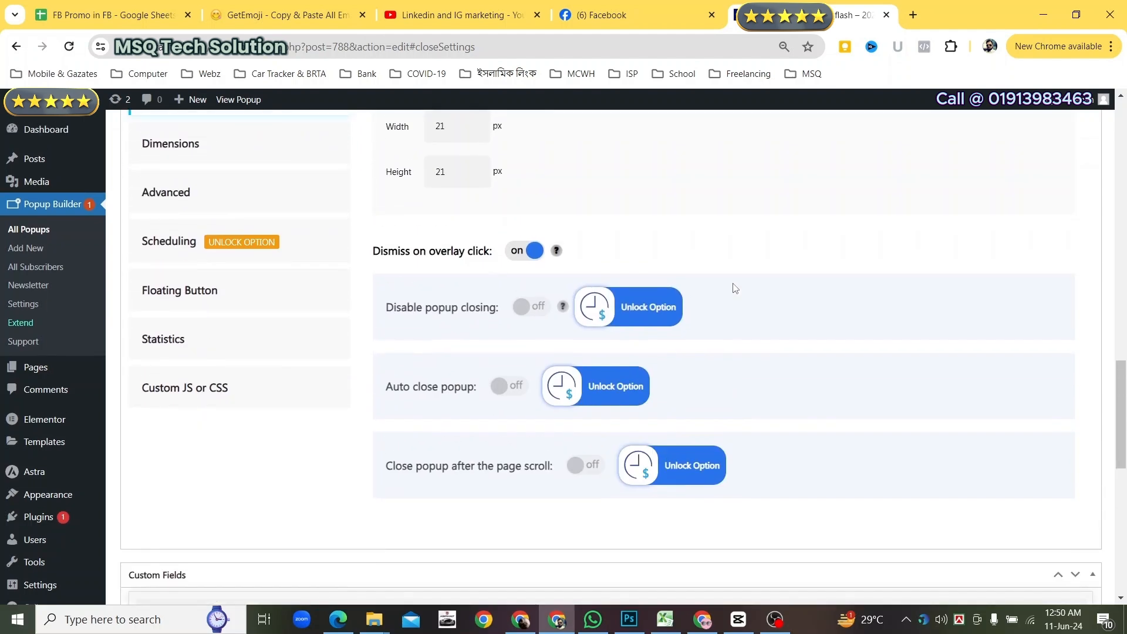
scroll(706, 258, "up", 3)
scroll(707, 259, "down", 2)
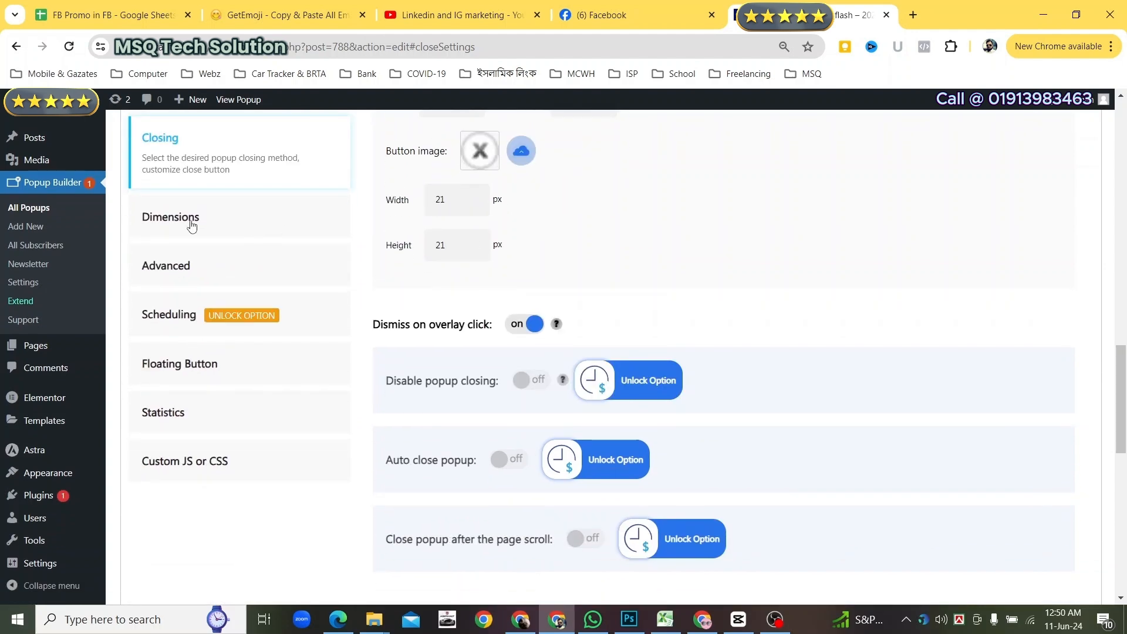
left_click(191, 226)
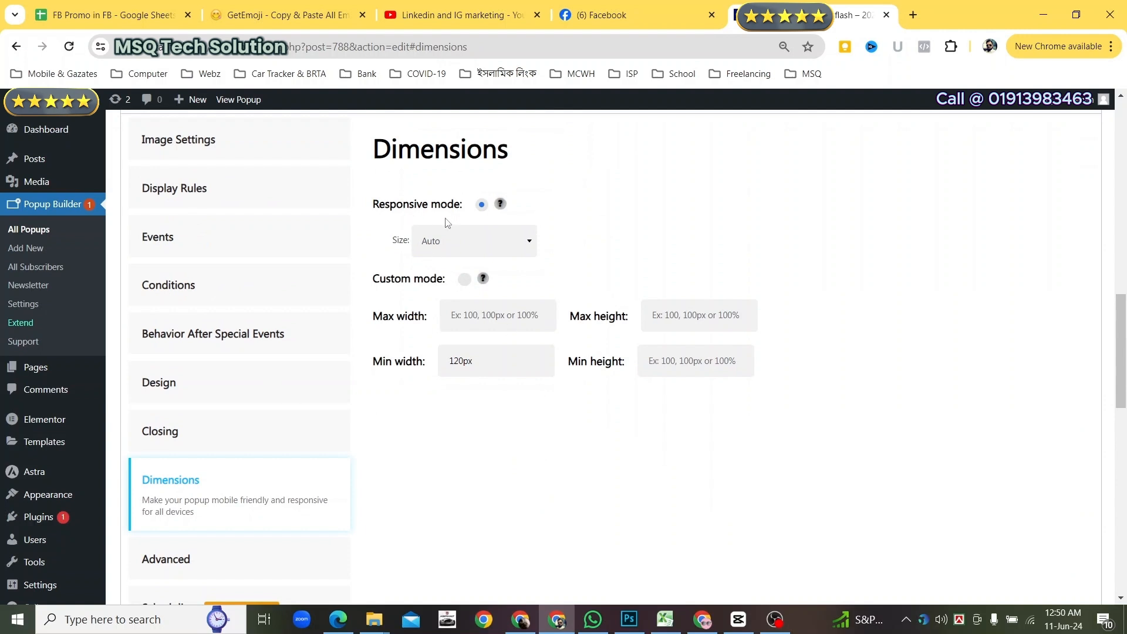
left_click(529, 249)
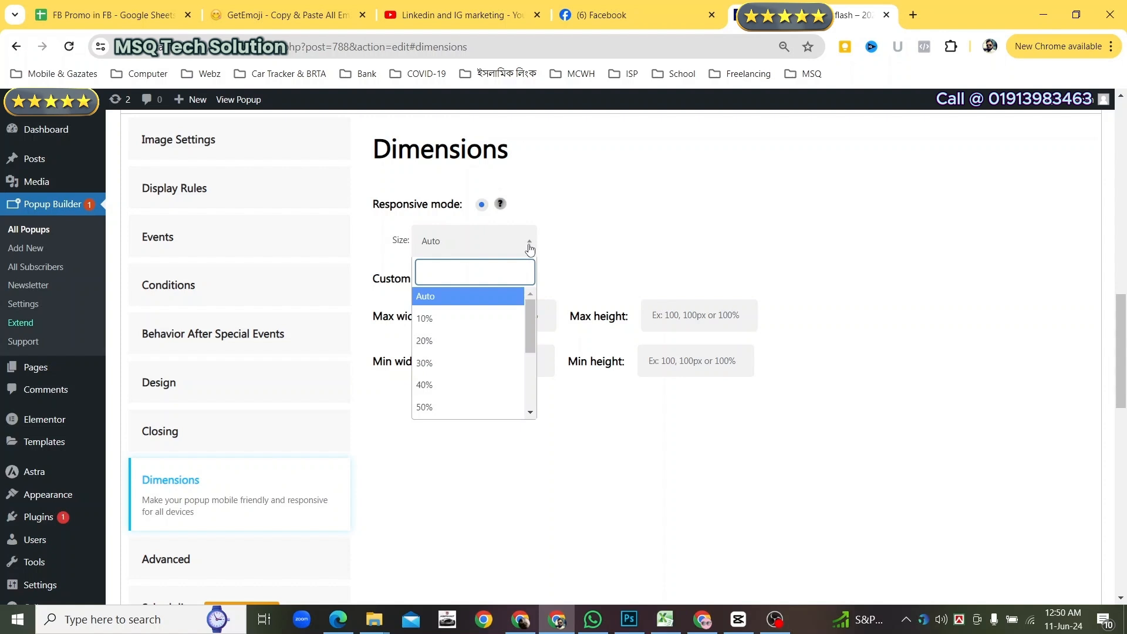
left_click_drag(534, 330, 532, 392)
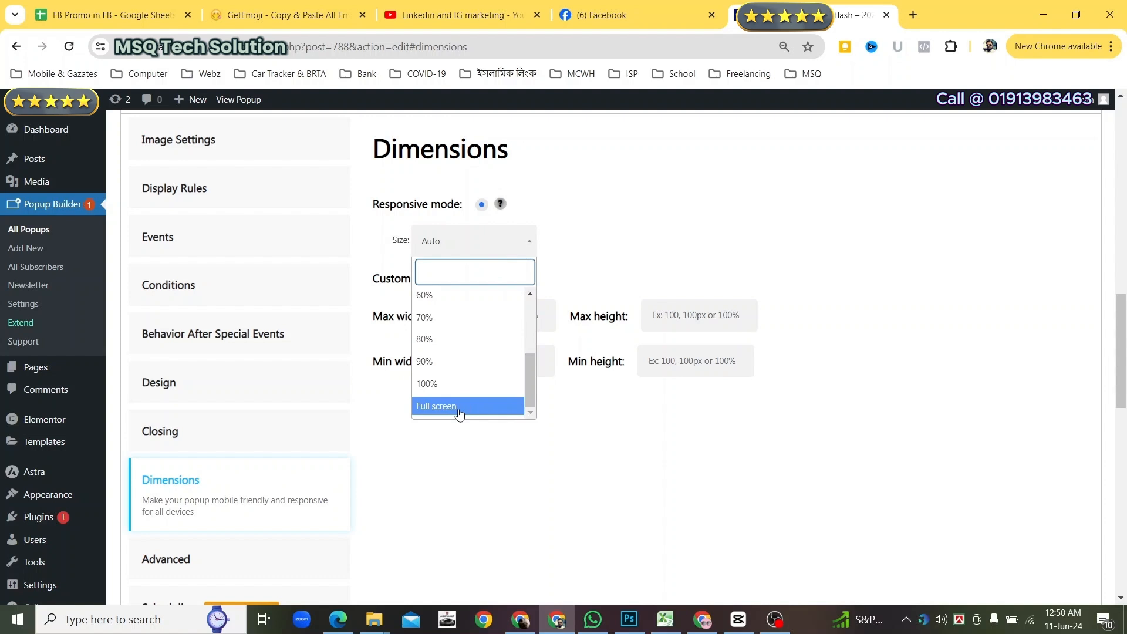
left_click_drag(529, 372, 529, 341)
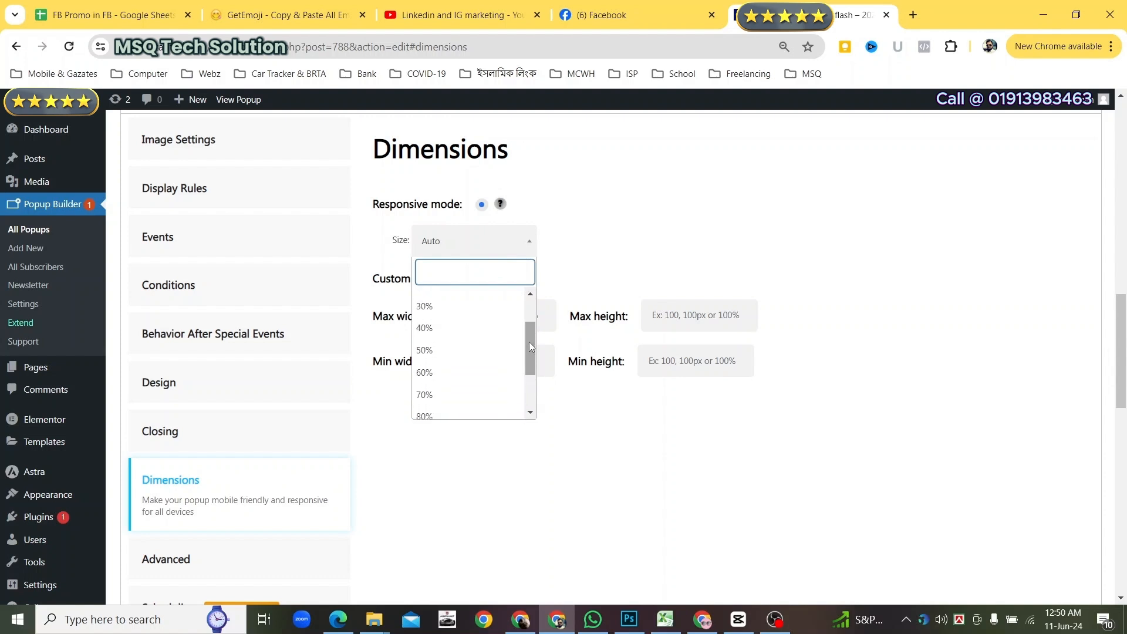
left_click(432, 352)
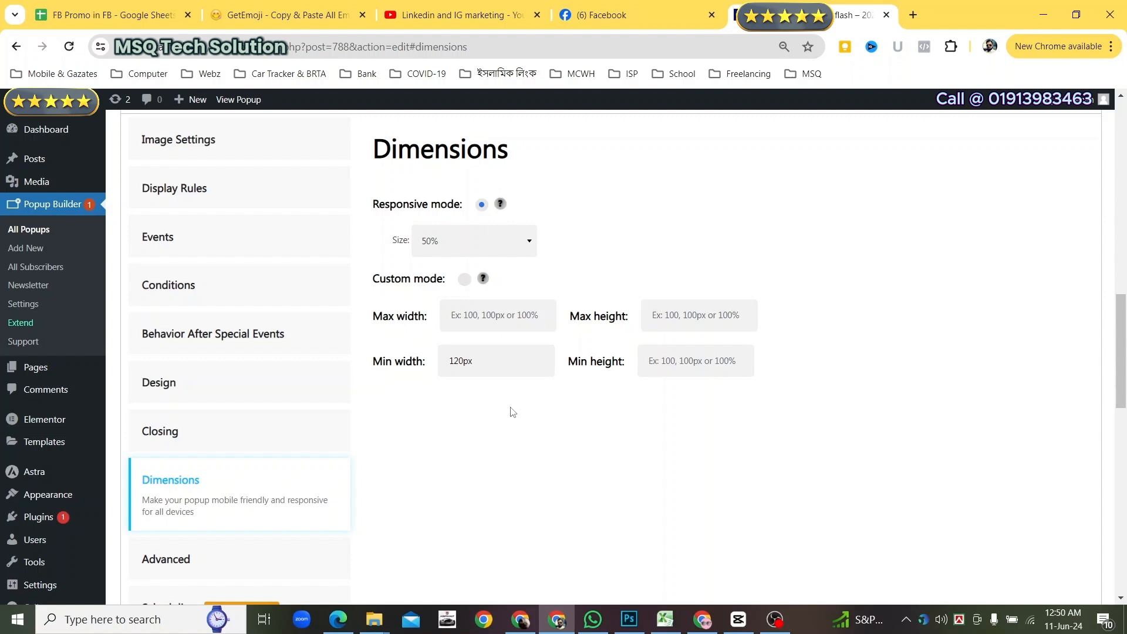
scroll(512, 412, "down", 4)
left_click(176, 334)
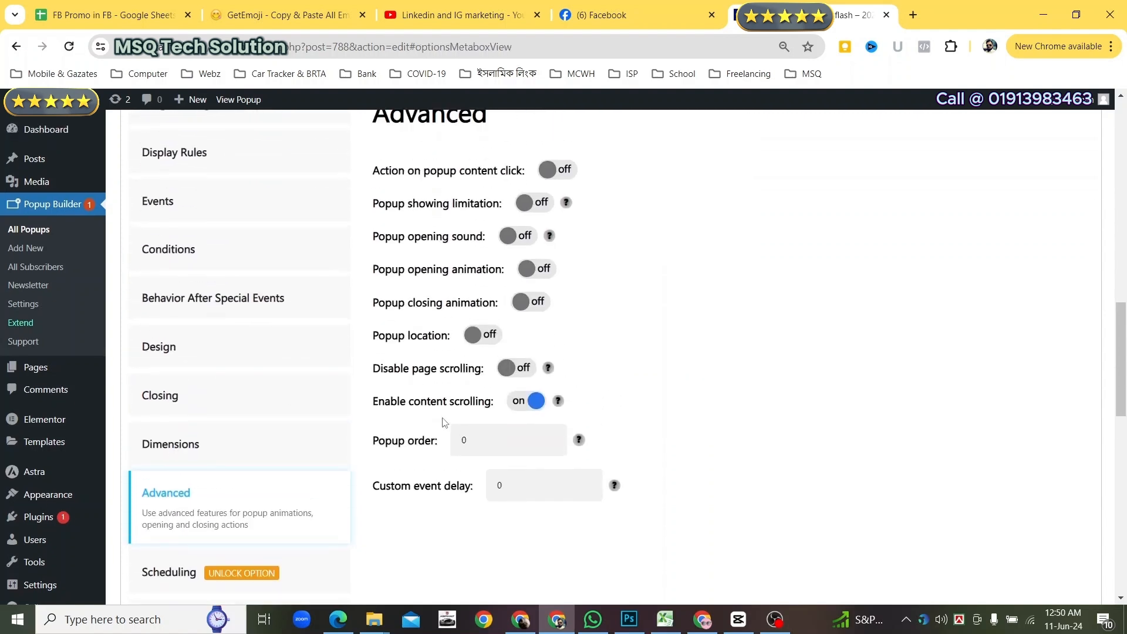
scroll(727, 334, "up", 1)
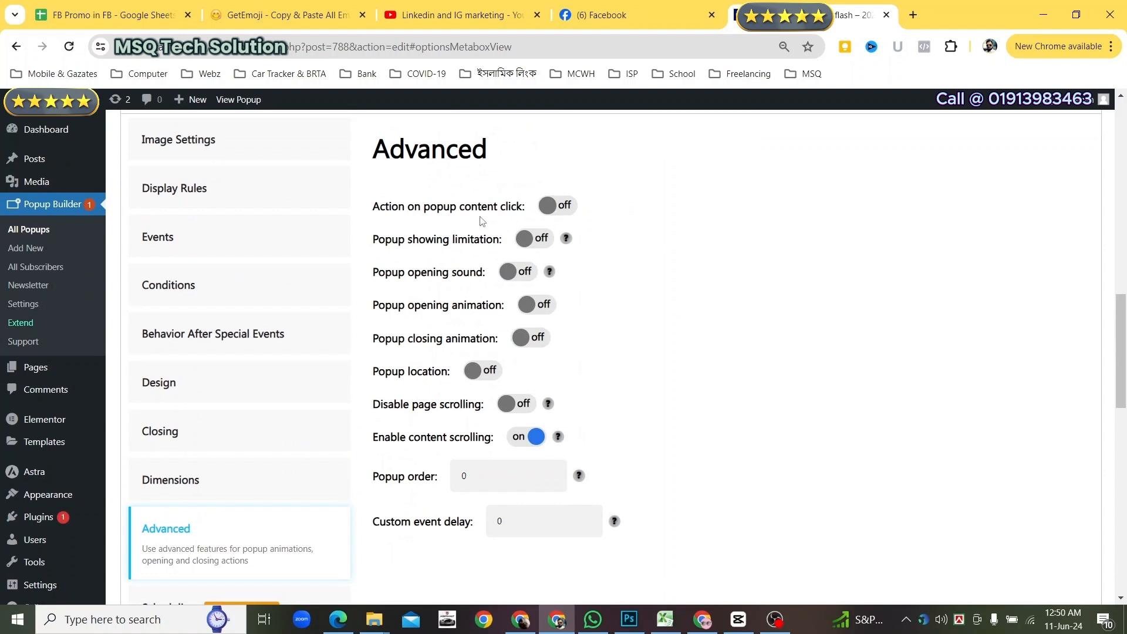
left_click(552, 210)
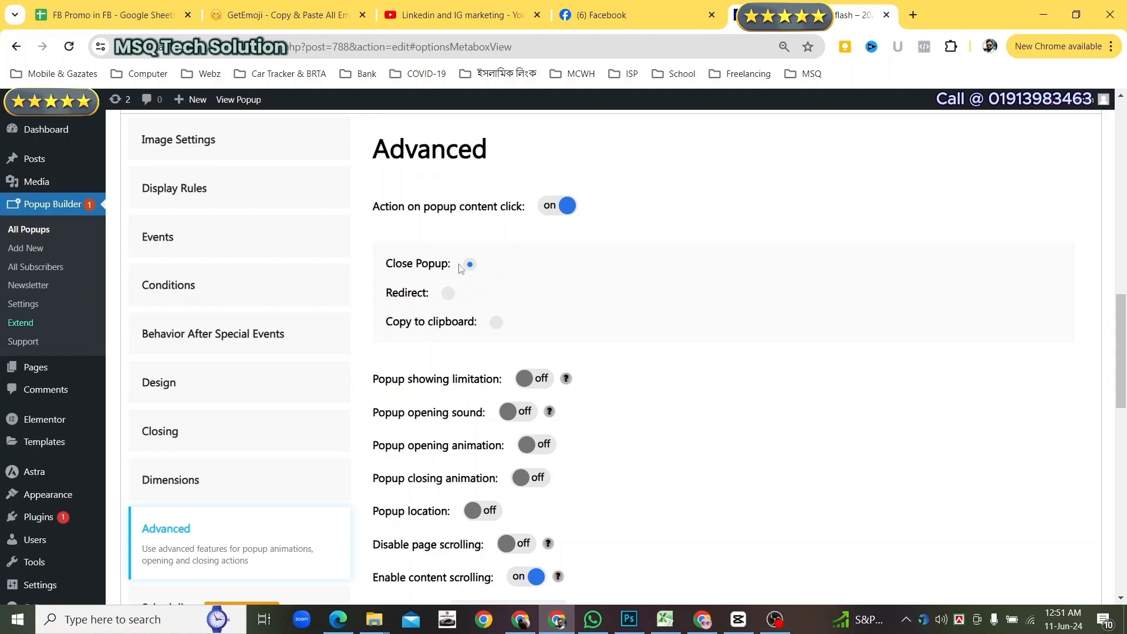
left_click(448, 294)
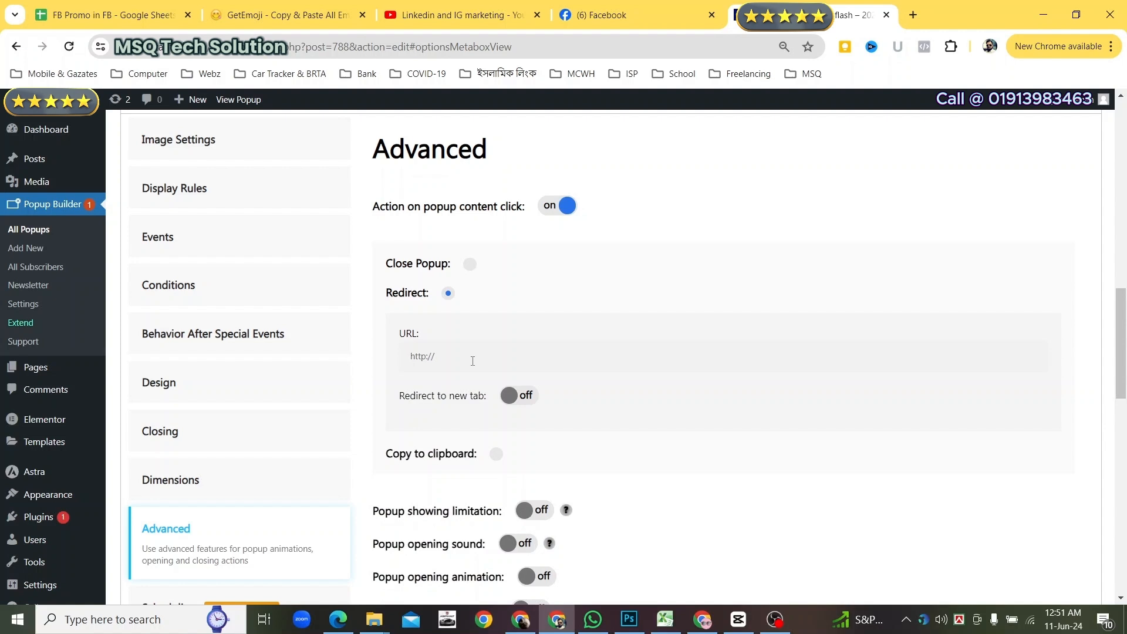
left_click(473, 361)
type("www.msqweb.com")
left_click(518, 395)
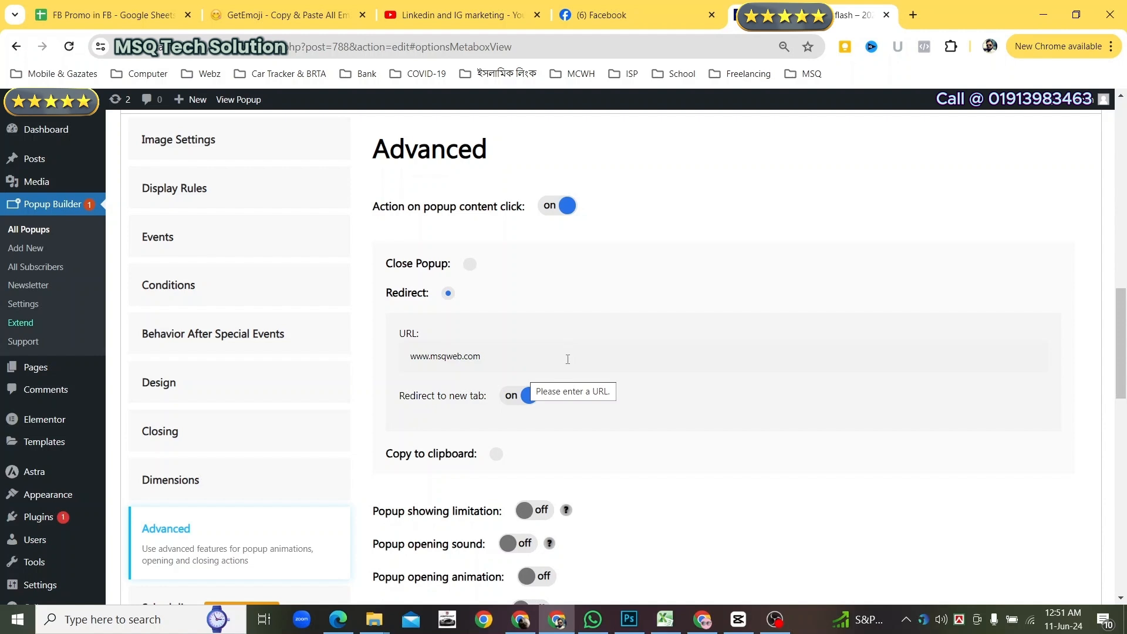
Step: Look through the remaining advanced options, and enable the popup's floating button
scroll(567, 359, "down", 1)
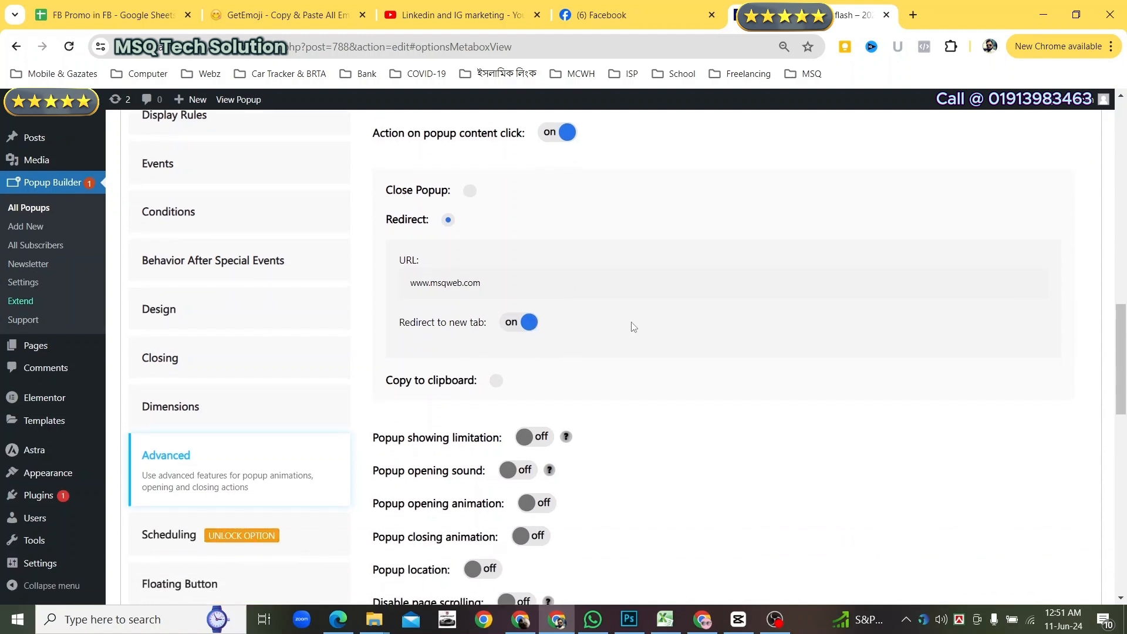
scroll(634, 327, "down", 2)
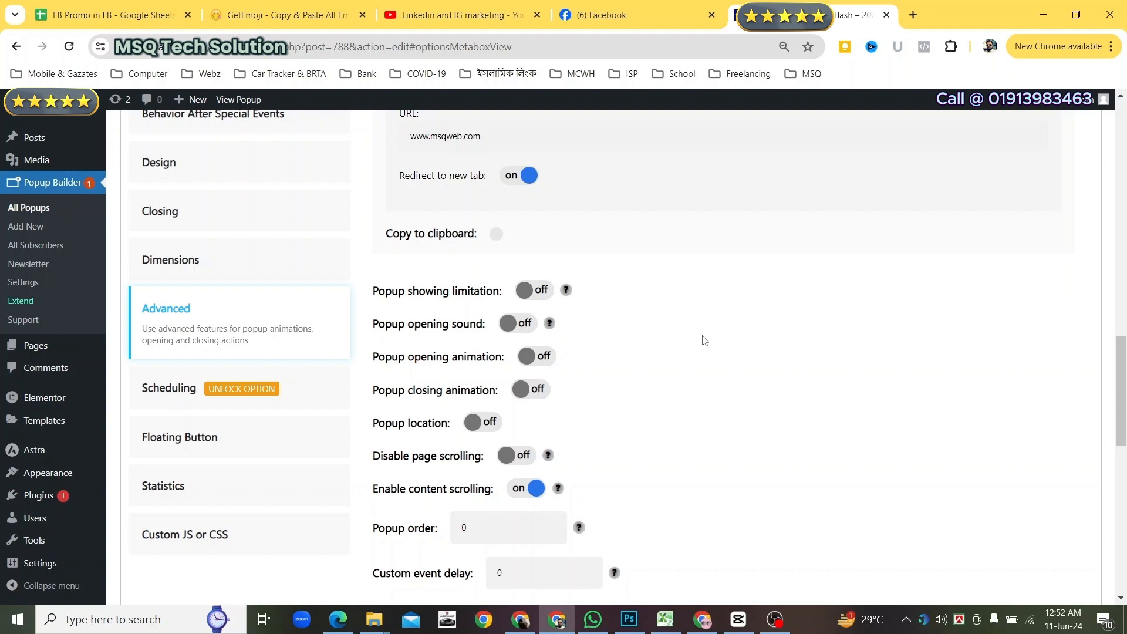
scroll(702, 339, "down", 3)
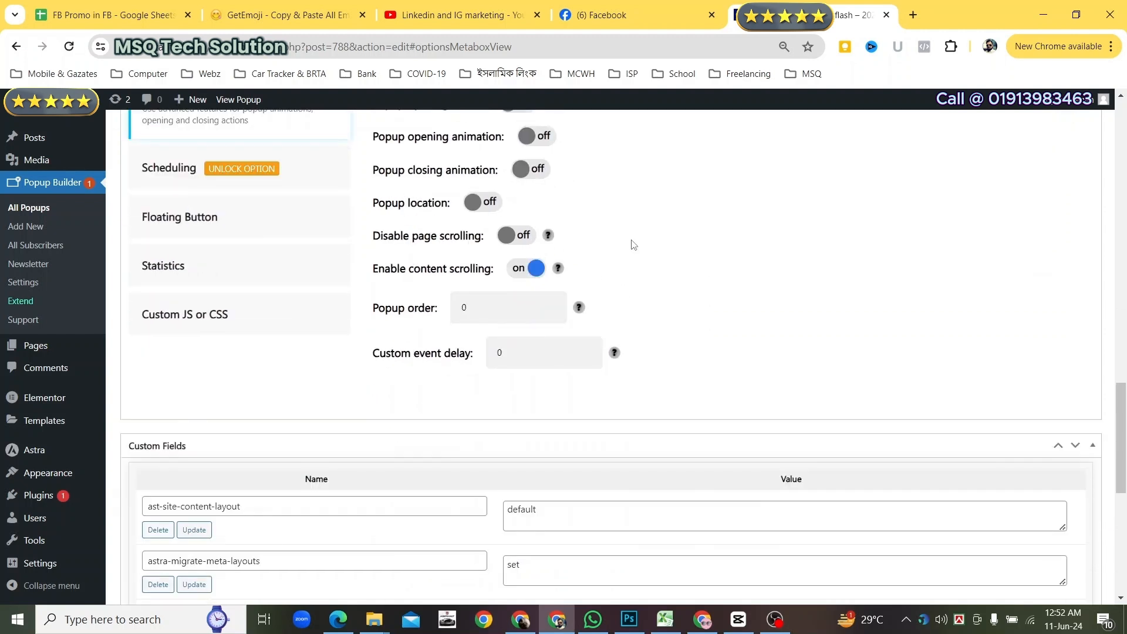
scroll(633, 245, "up", 1)
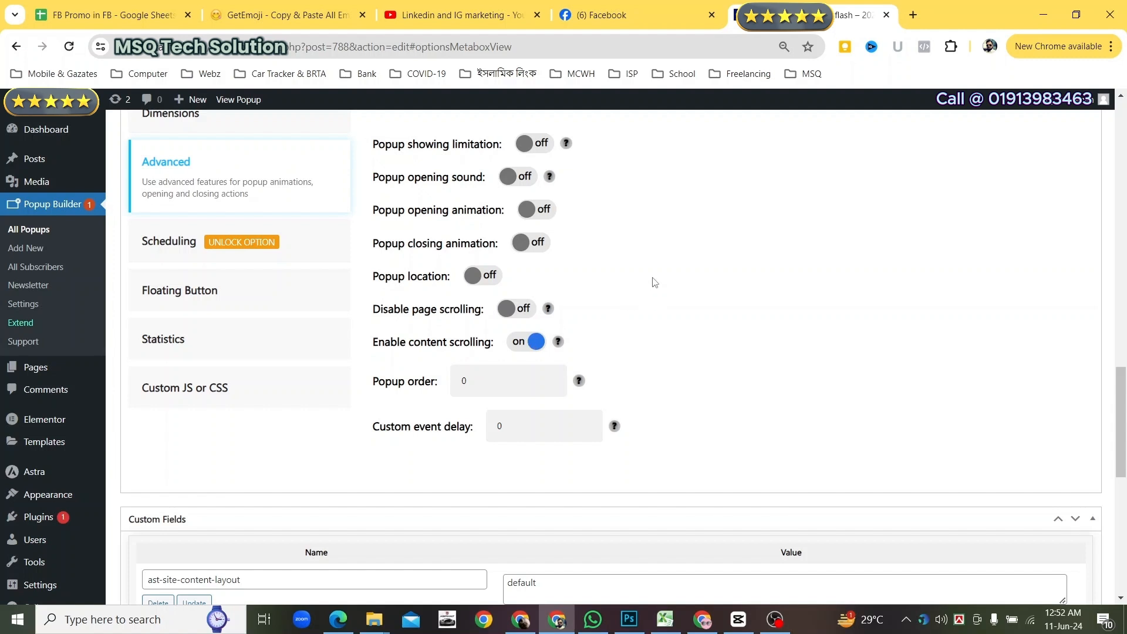
scroll(653, 282, "up", 1)
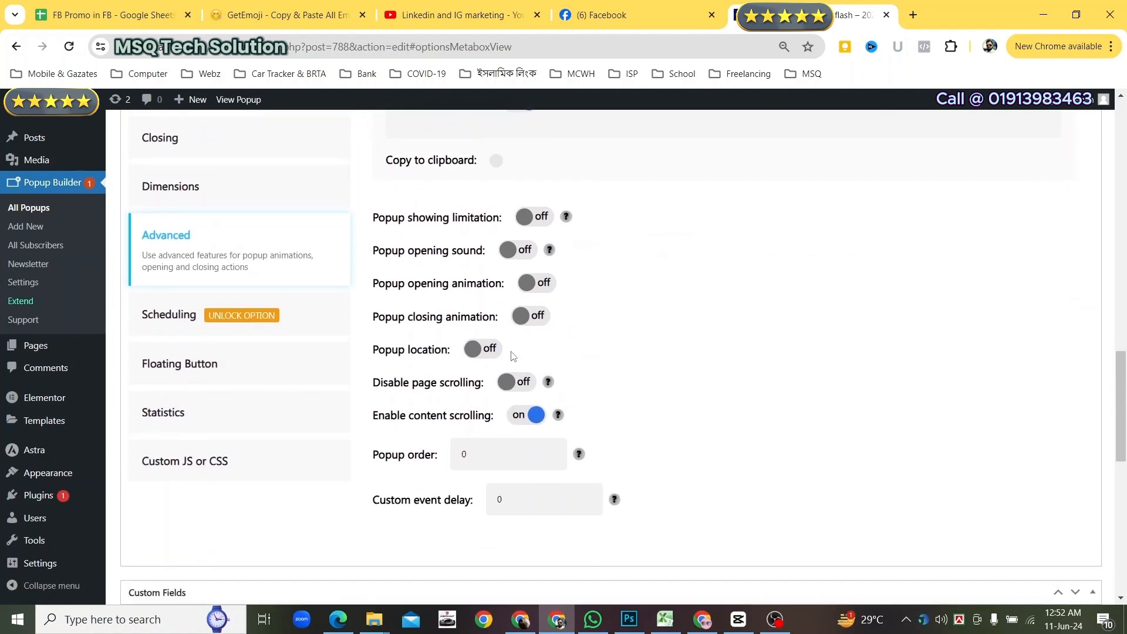
left_click(223, 364)
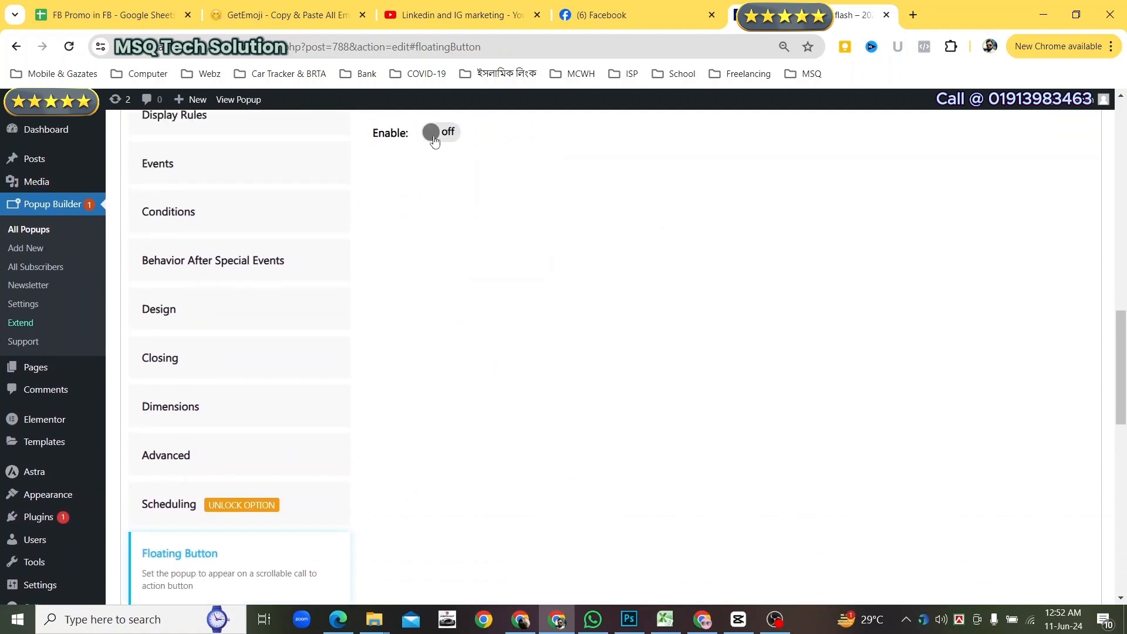
left_click(434, 138)
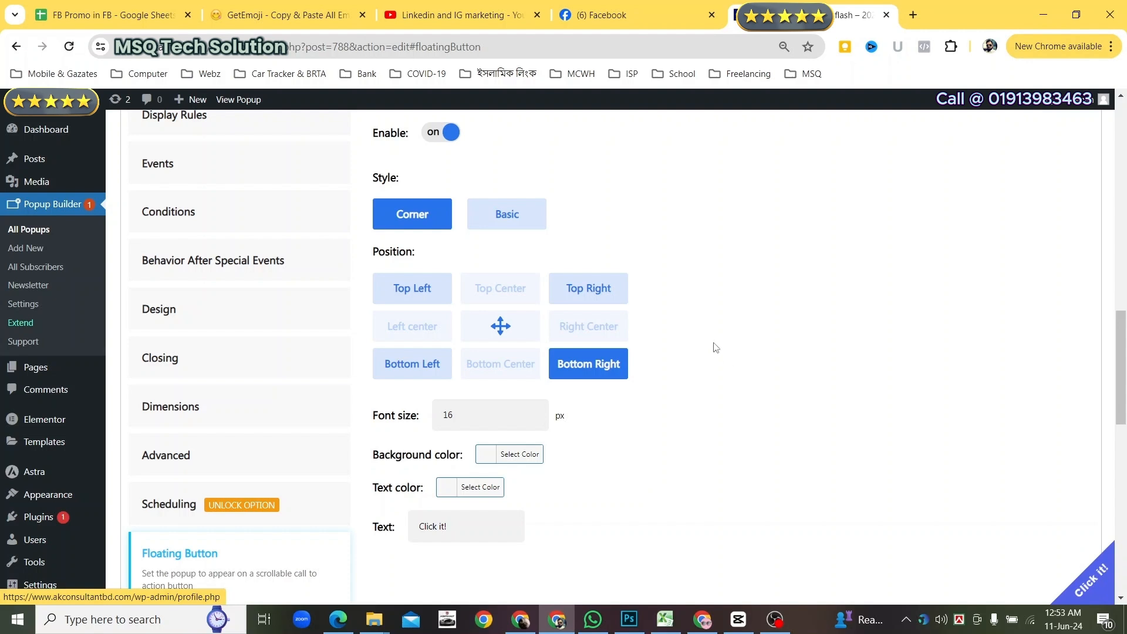
Step: Try different styles and positions for the floating button, settling on the Basic style at Right Center
left_click(488, 210)
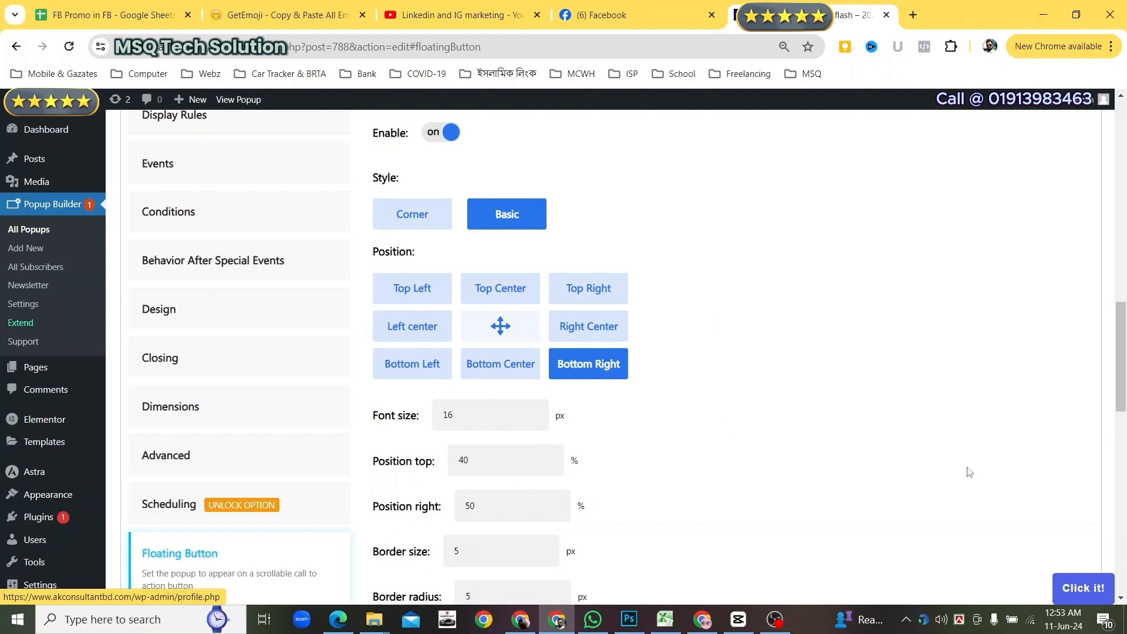
left_click(587, 293)
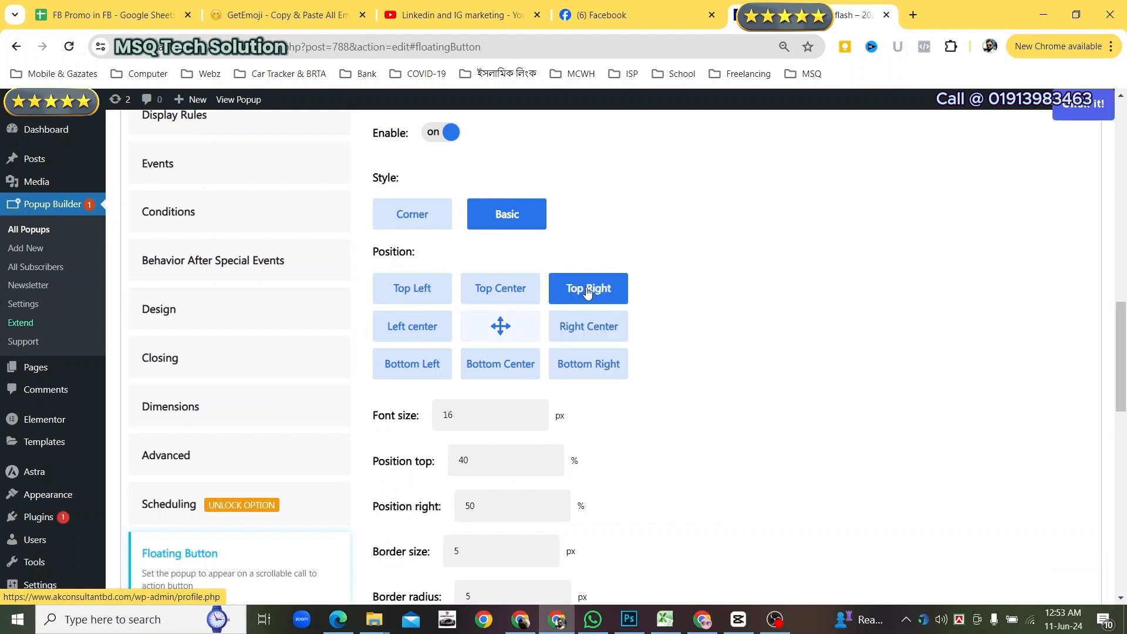
left_click(589, 327)
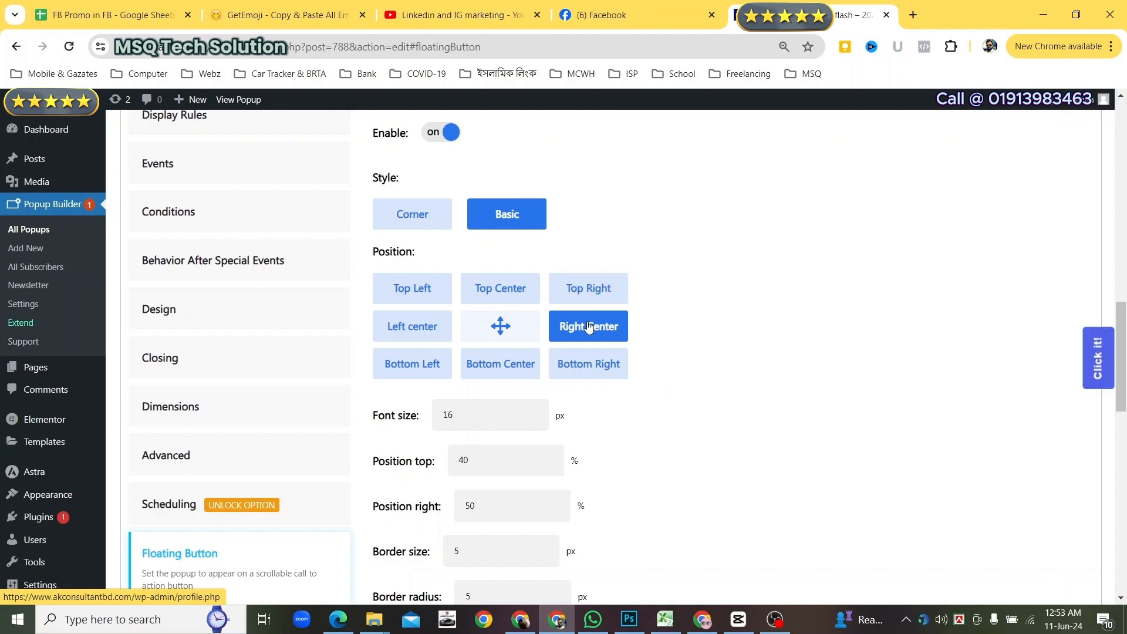
left_click(434, 229)
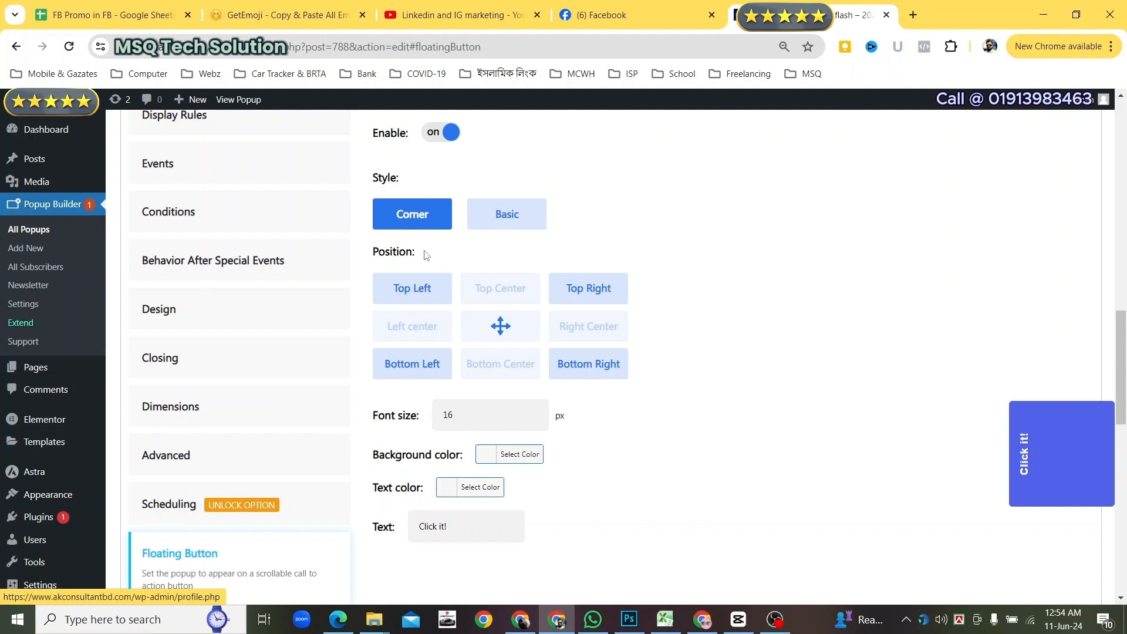
left_click(529, 218)
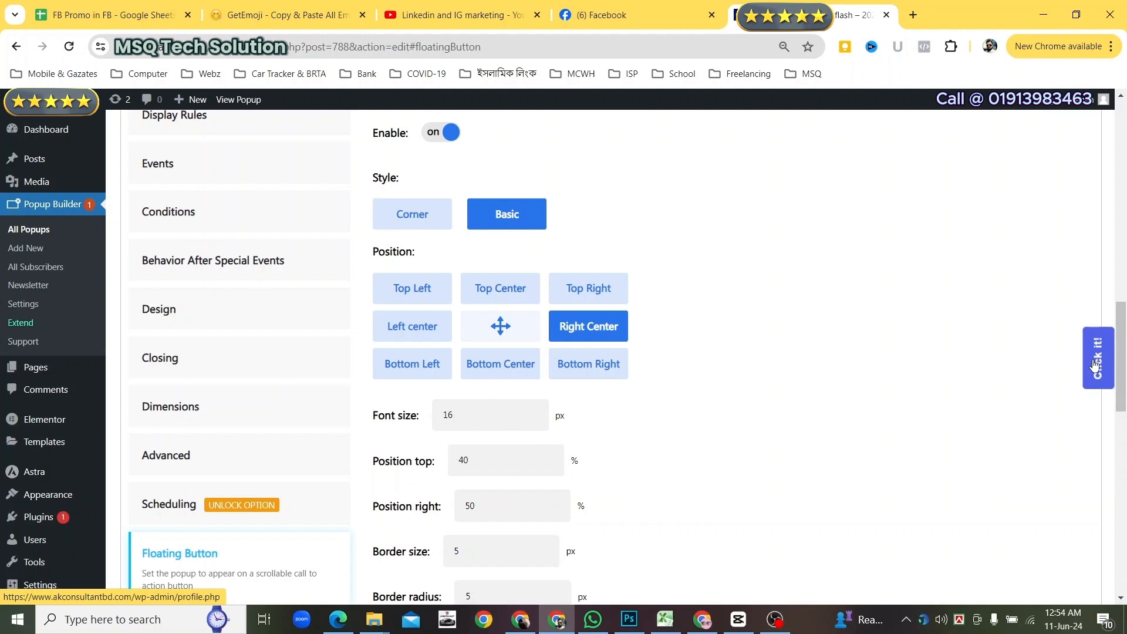
left_click(411, 328)
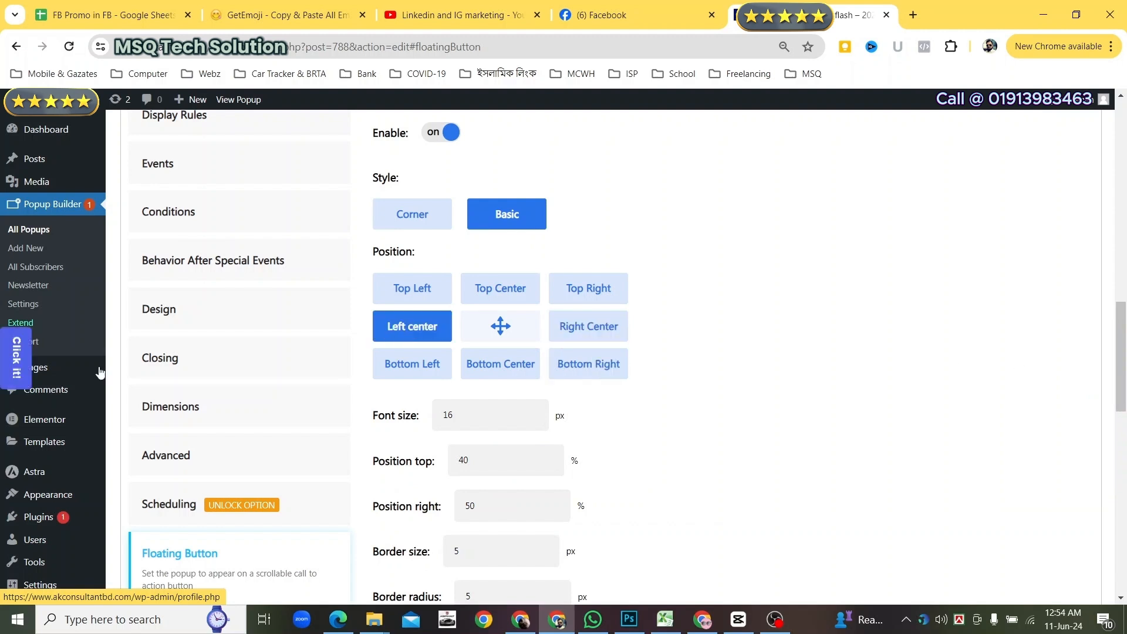
left_click(550, 315)
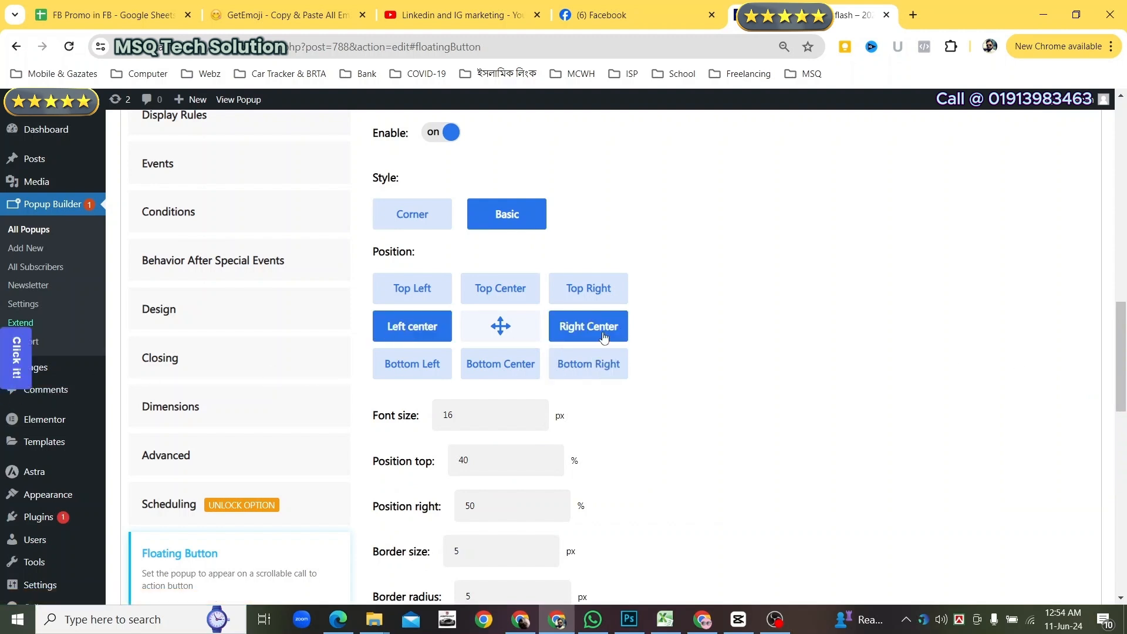
left_click(485, 373)
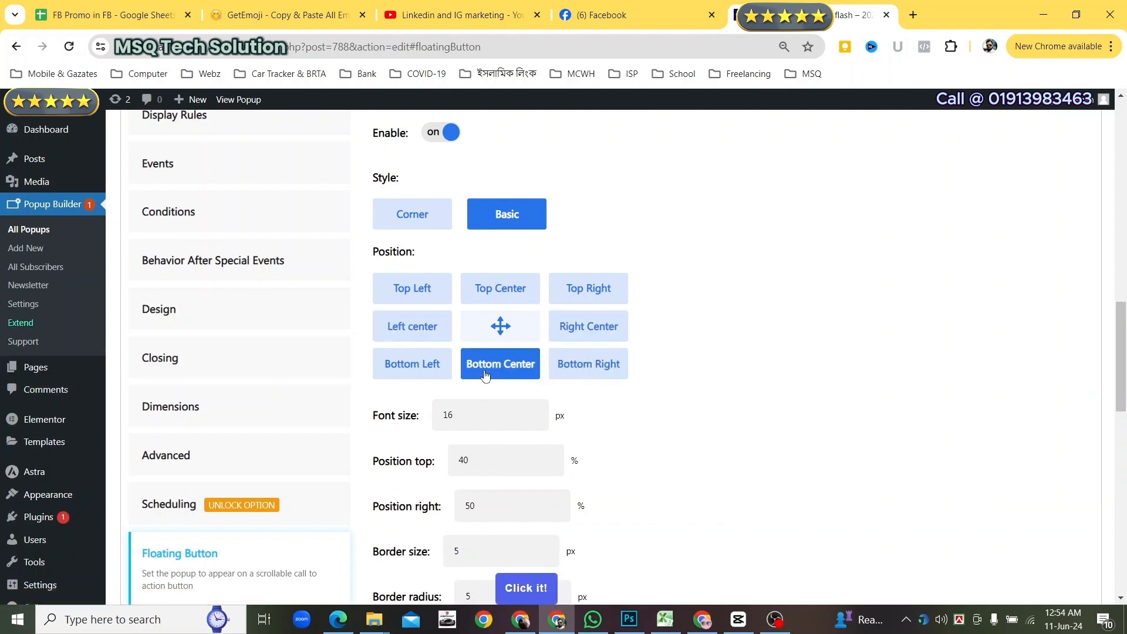
left_click(606, 339)
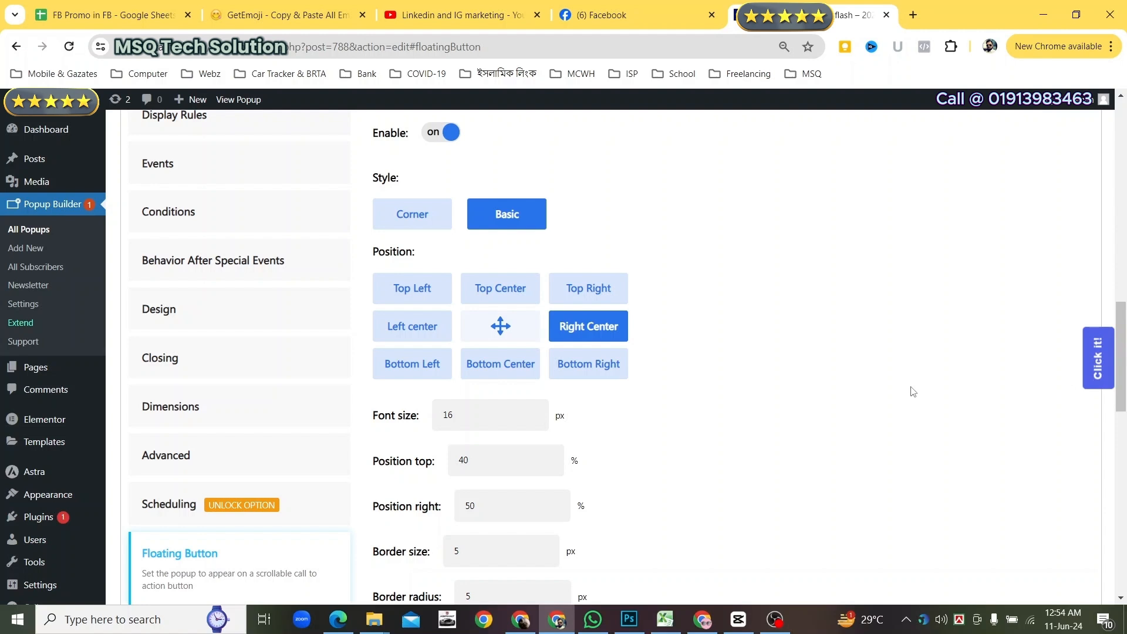
Step: Review the floating button's font size, position, border, colour and text options without changing them
scroll(730, 330, "down", 2)
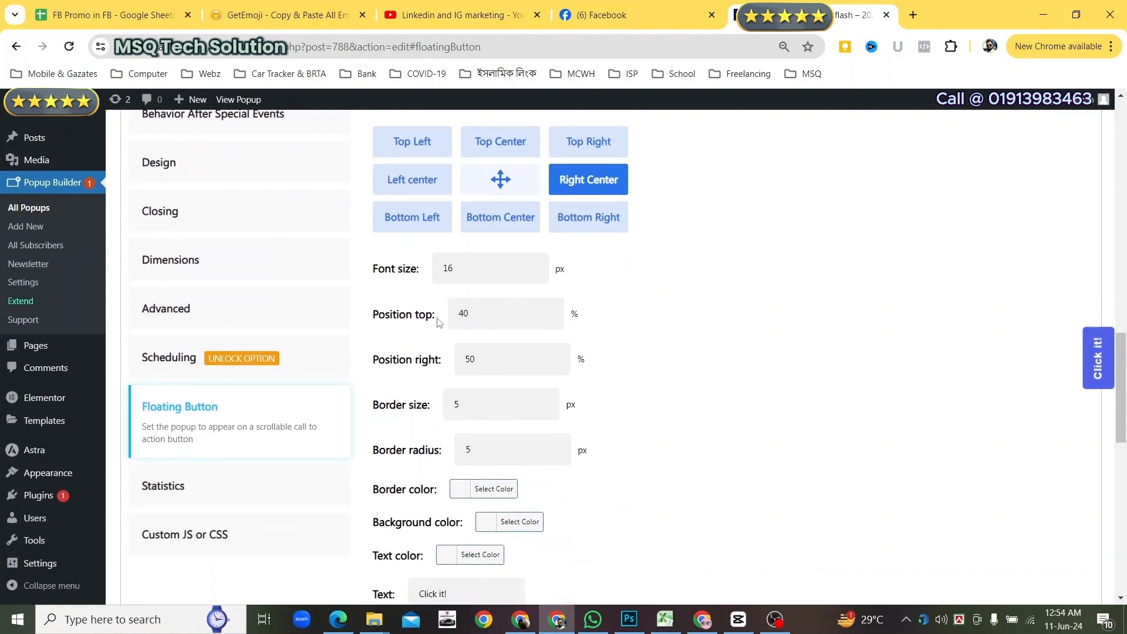
scroll(610, 378, "down", 1)
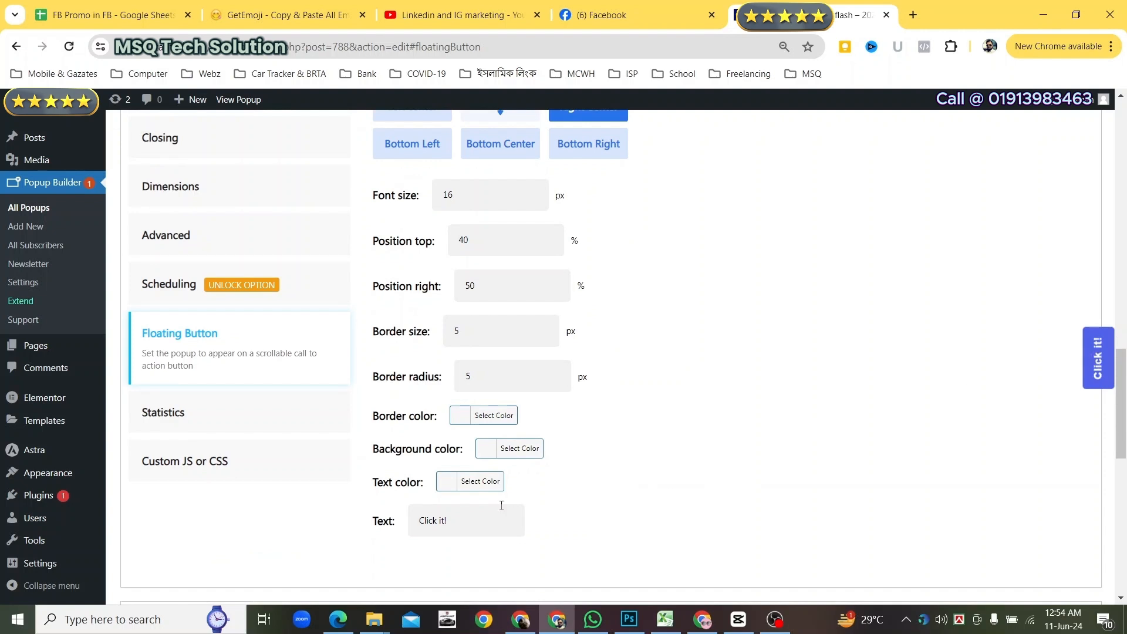
left_click_drag(466, 520, 418, 520)
scroll(638, 330, "up", 5)
scroll(641, 331, "down", 4)
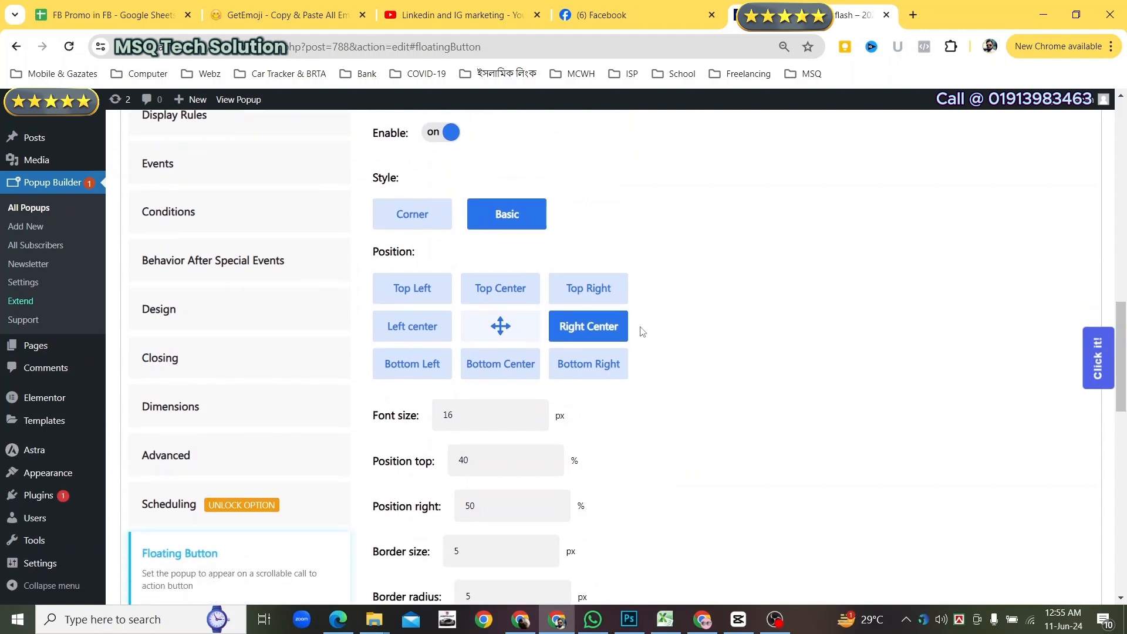
Step: Preview the draft popup on the site and test the redirect on its image
scroll(641, 330, "down", 3)
scroll(511, 331, "up", 15)
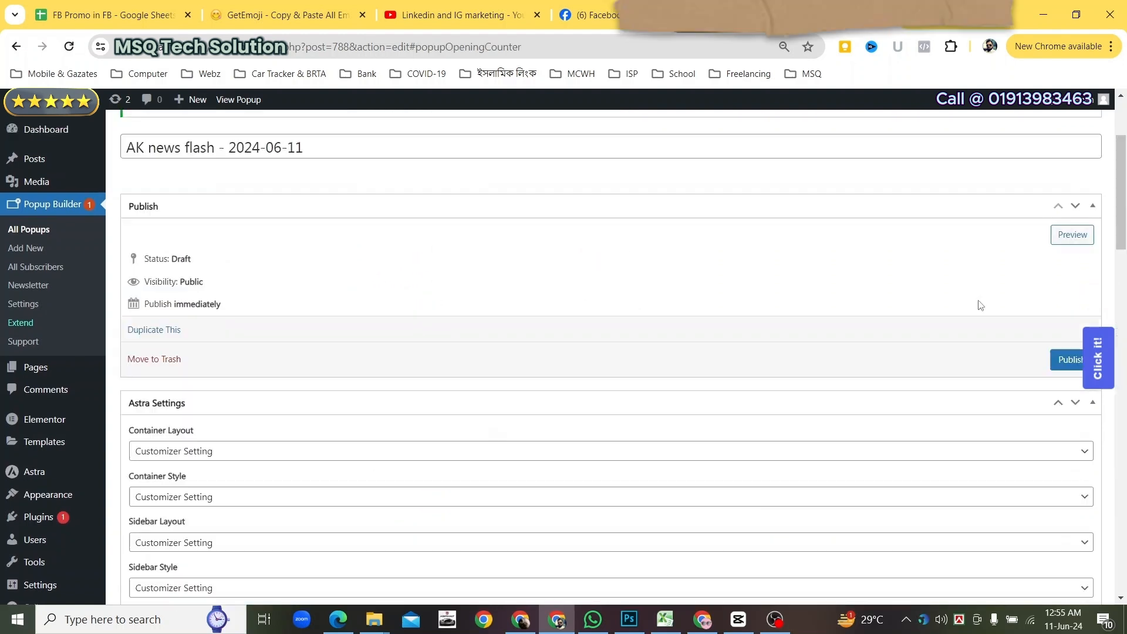
left_click(1066, 239)
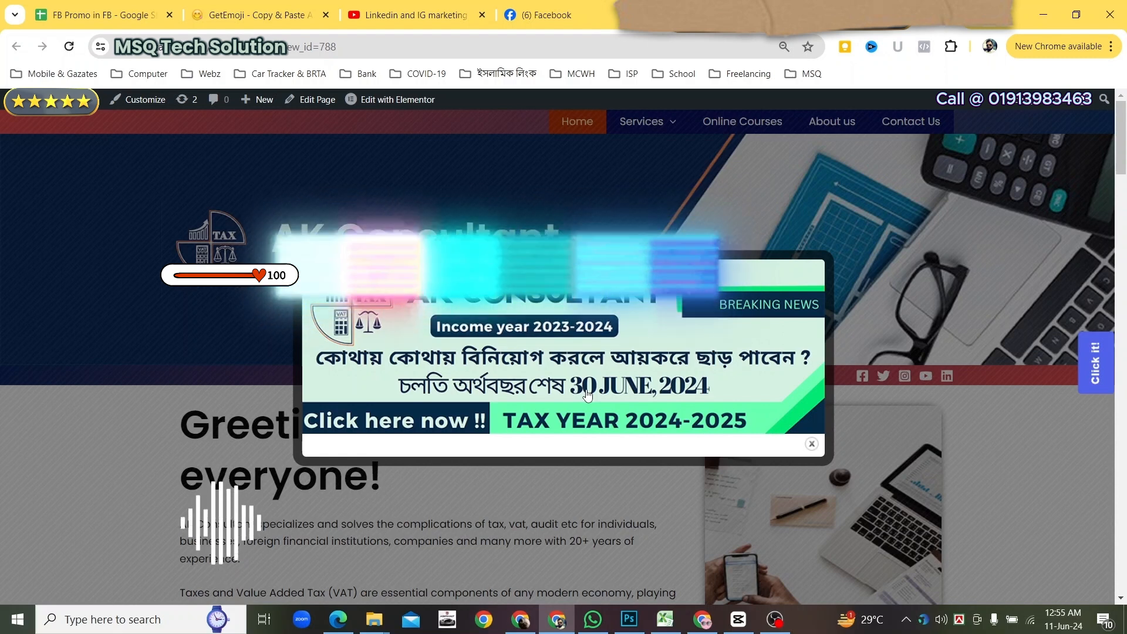
left_click(584, 347)
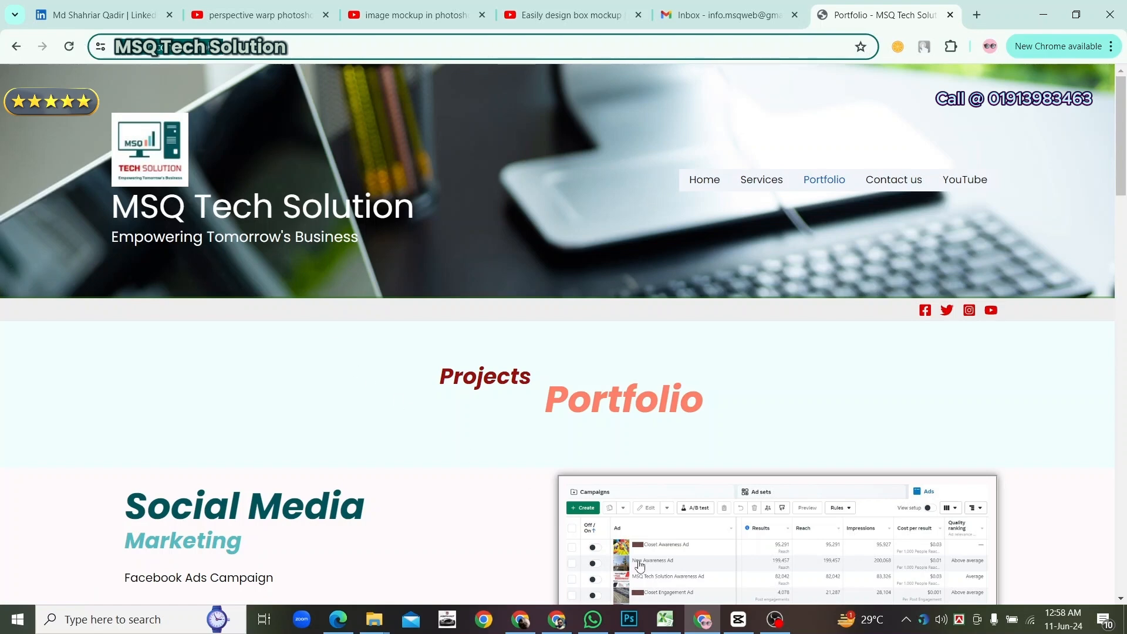
left_click(557, 617)
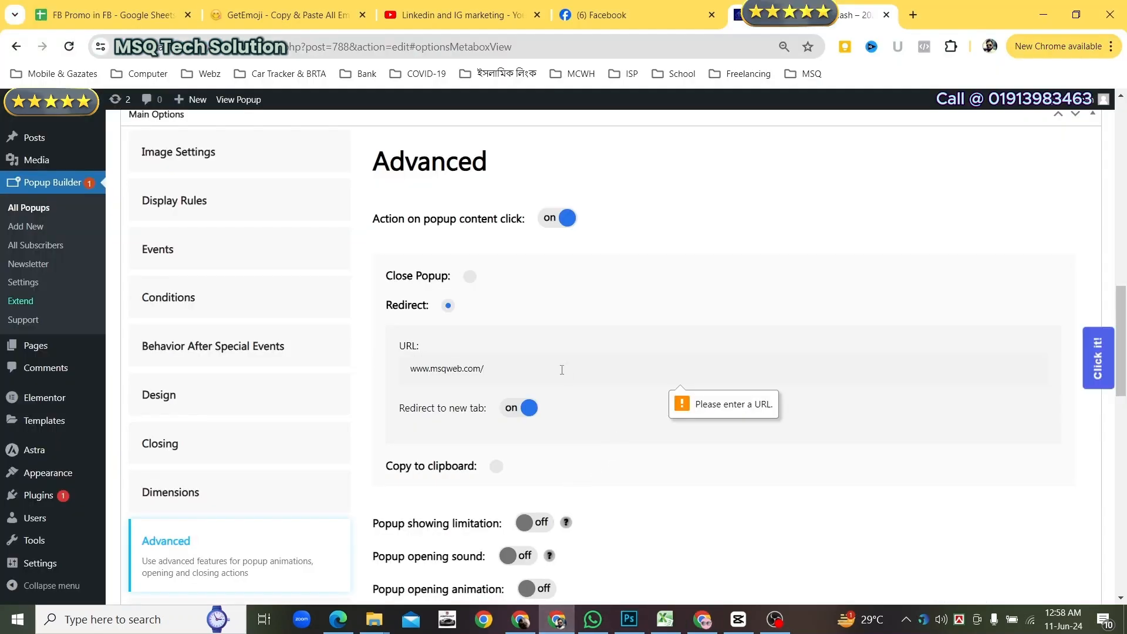
left_click_drag(528, 372, 320, 360)
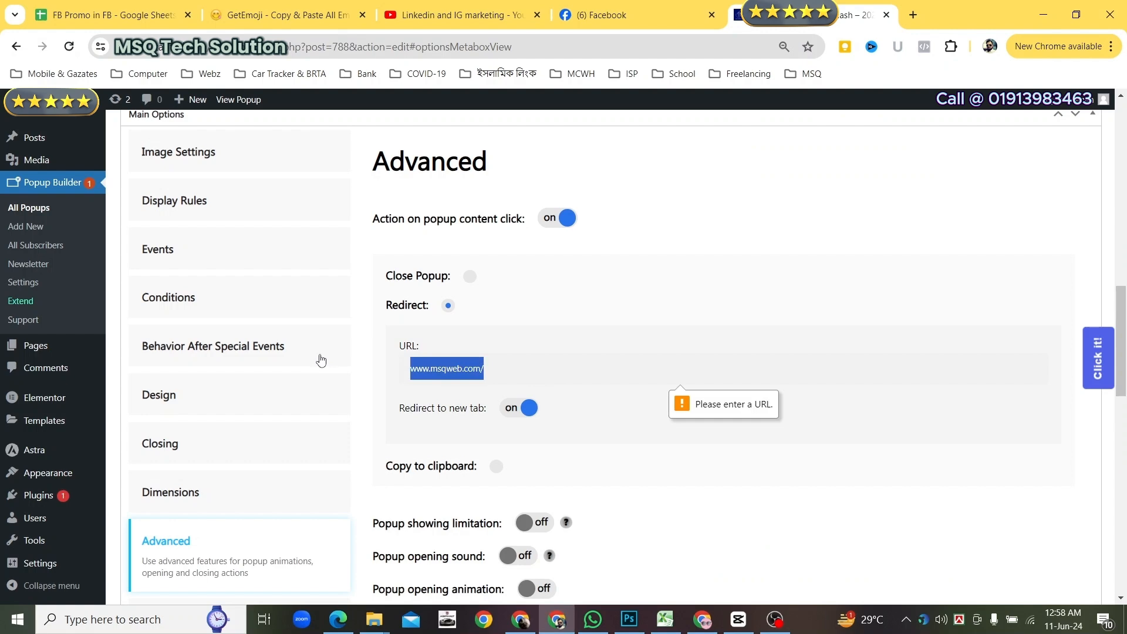
type("https://msqweb.com/portfolio/")
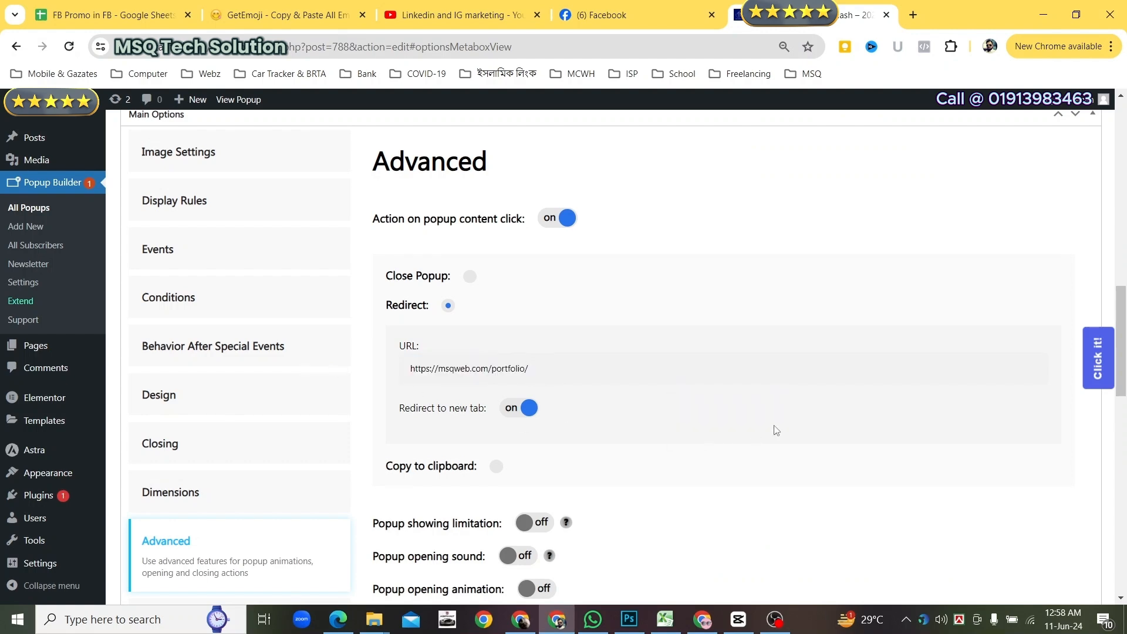
scroll(739, 360, "up", 20)
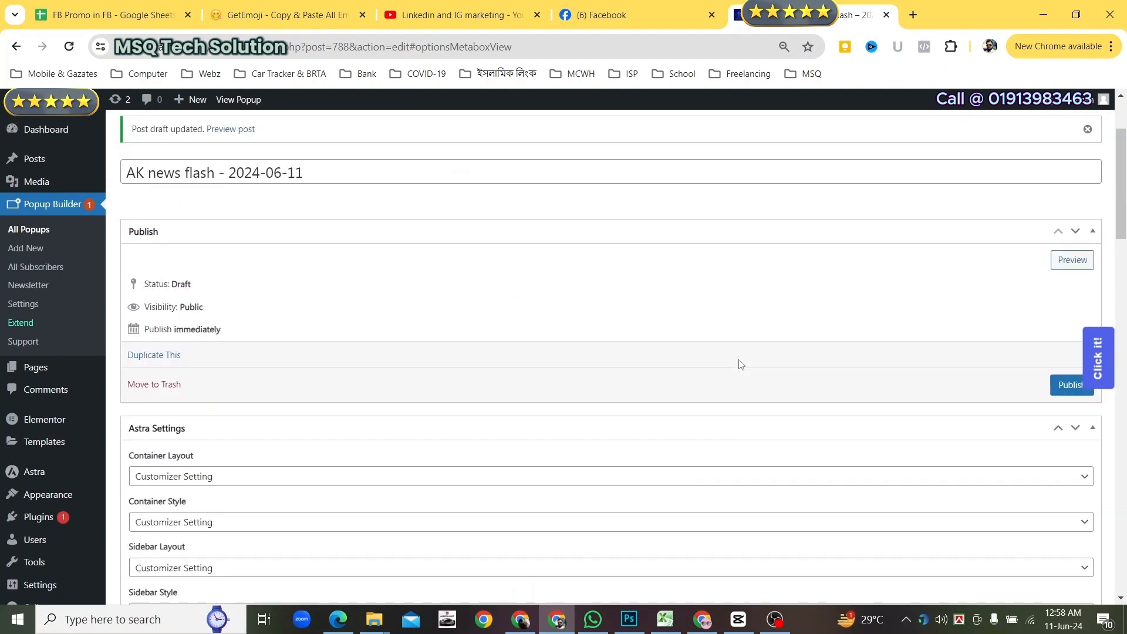
left_click(1066, 517)
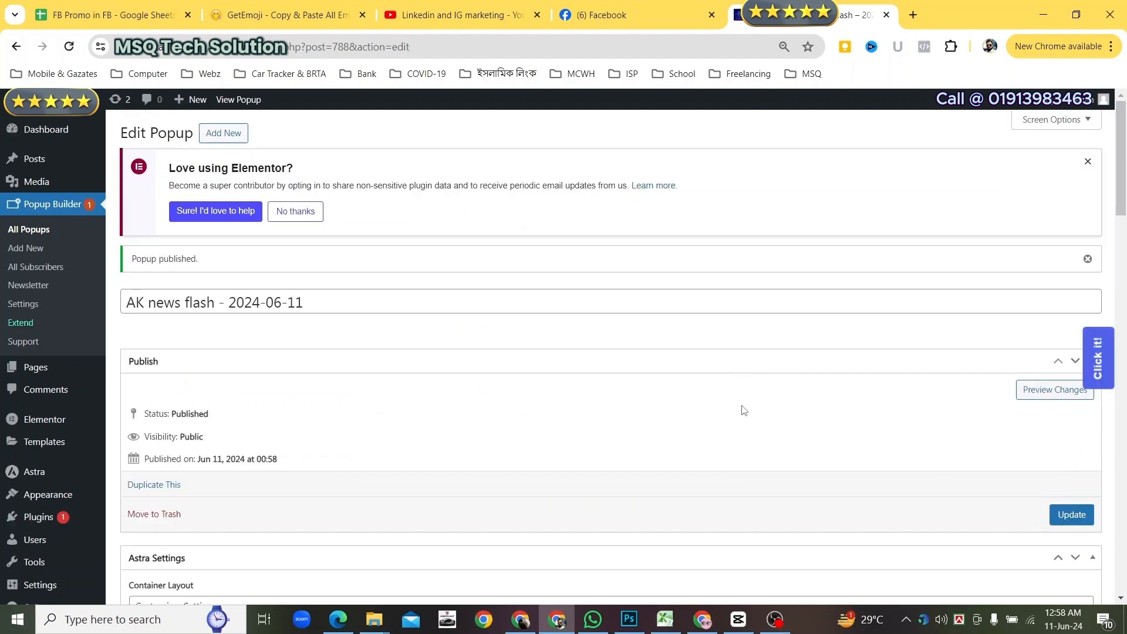
Step: Open the live home page in a new tab of the other browser window, test the popup image's redirect, and close the redirected page
left_click(708, 623)
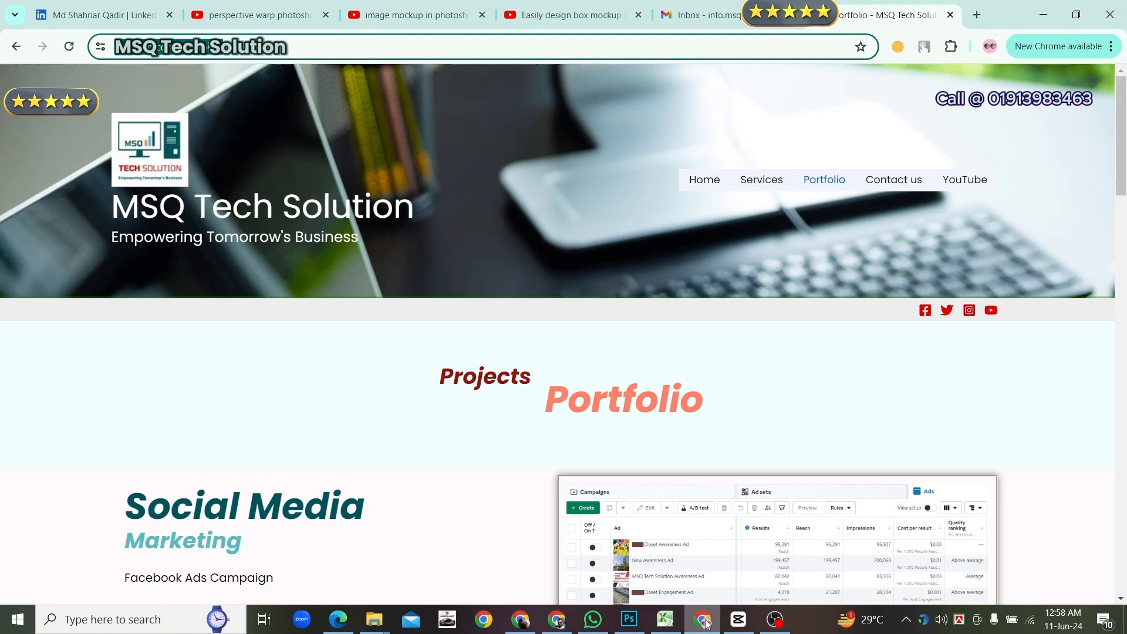
left_click(977, 14)
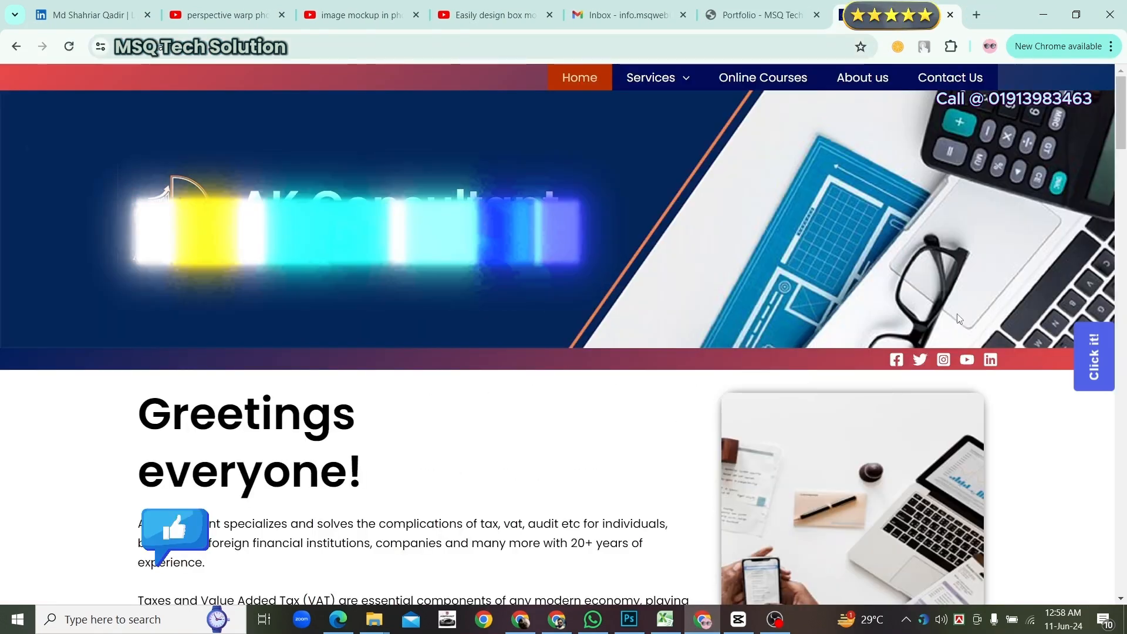
scroll(956, 314, "down", 5)
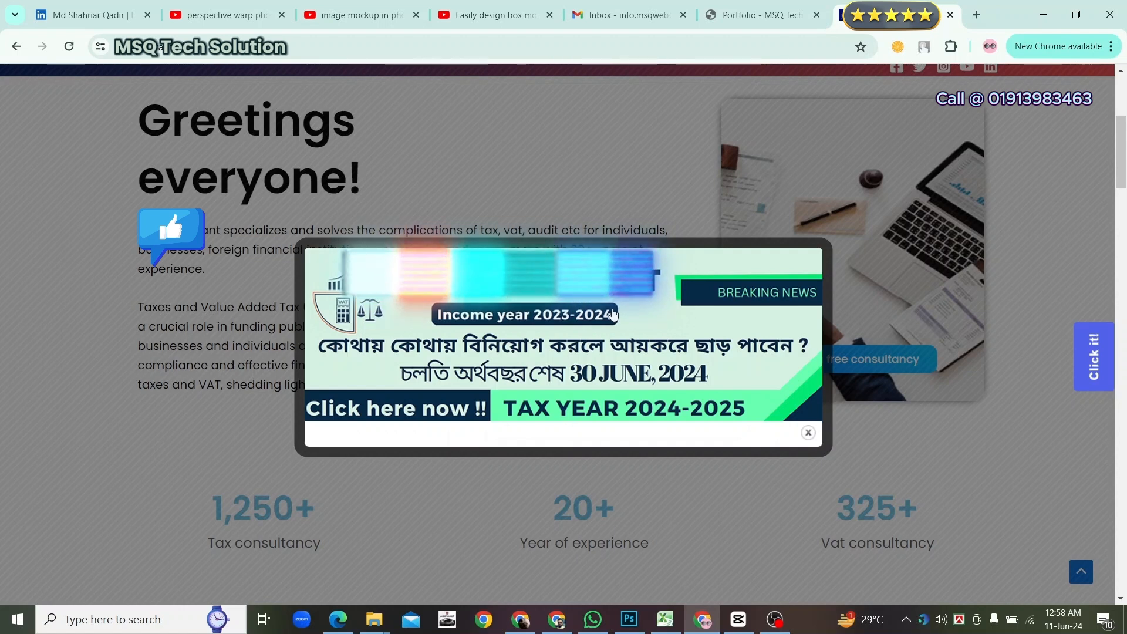
left_click(566, 340)
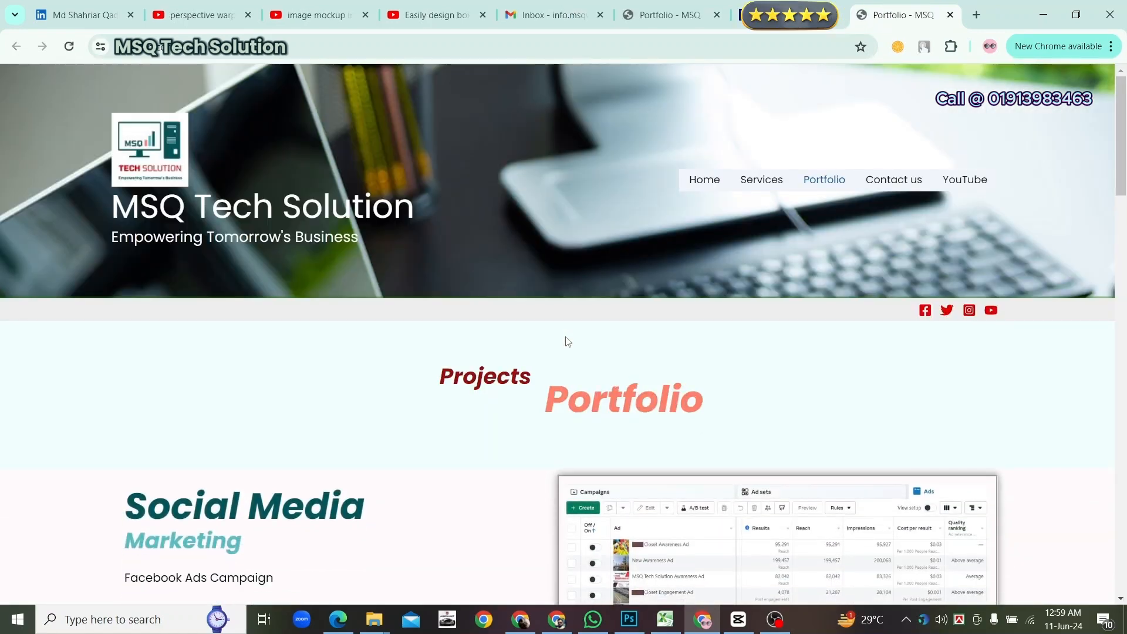
left_click(952, 17)
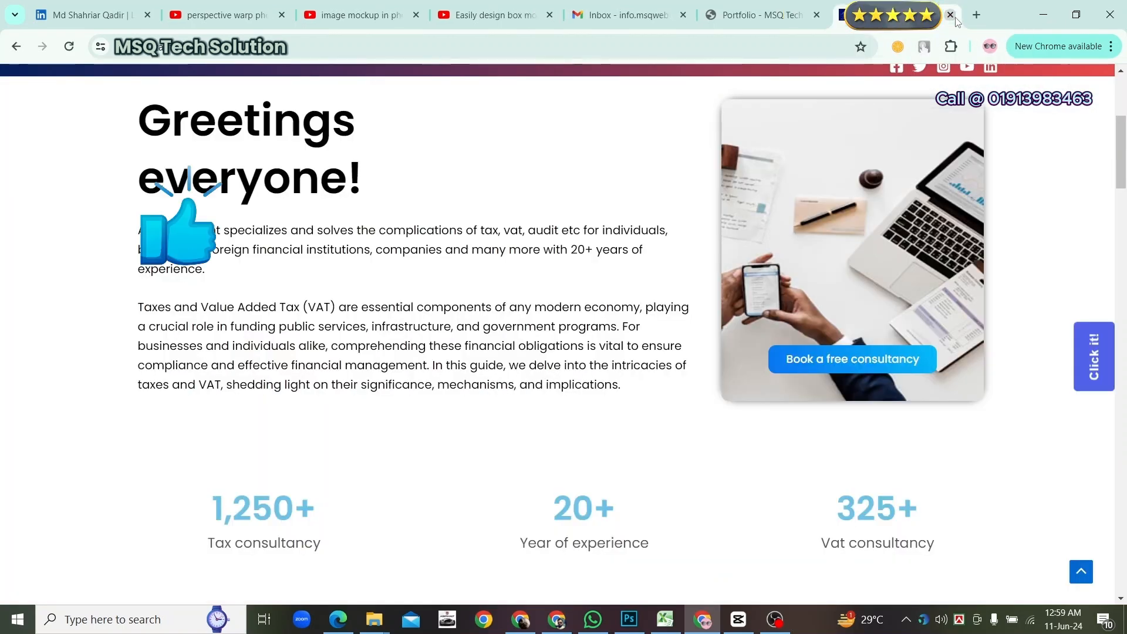
Step: Test the "Click it!" floating button on the live page by repeatedly opening and closing the popup
left_click(1095, 362)
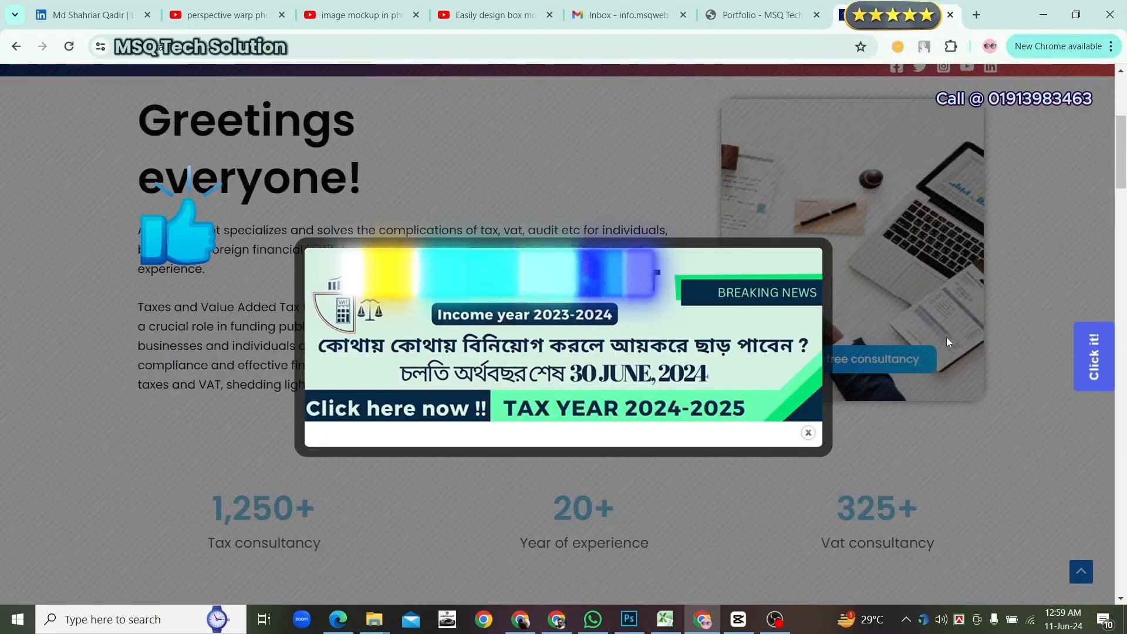
left_click(808, 433)
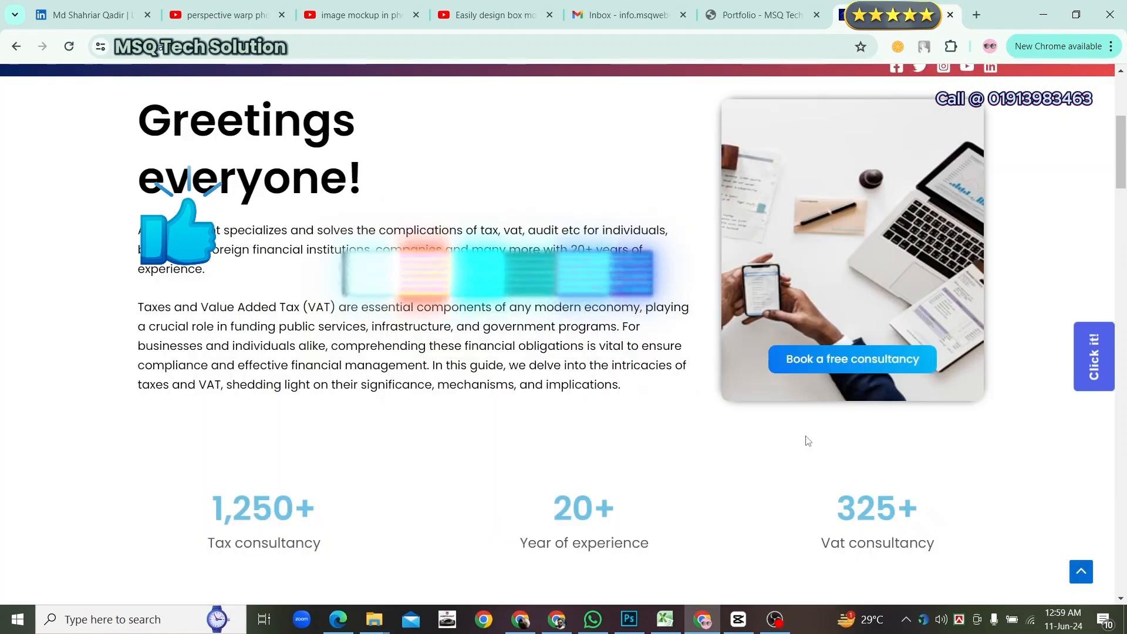
left_click(1094, 356)
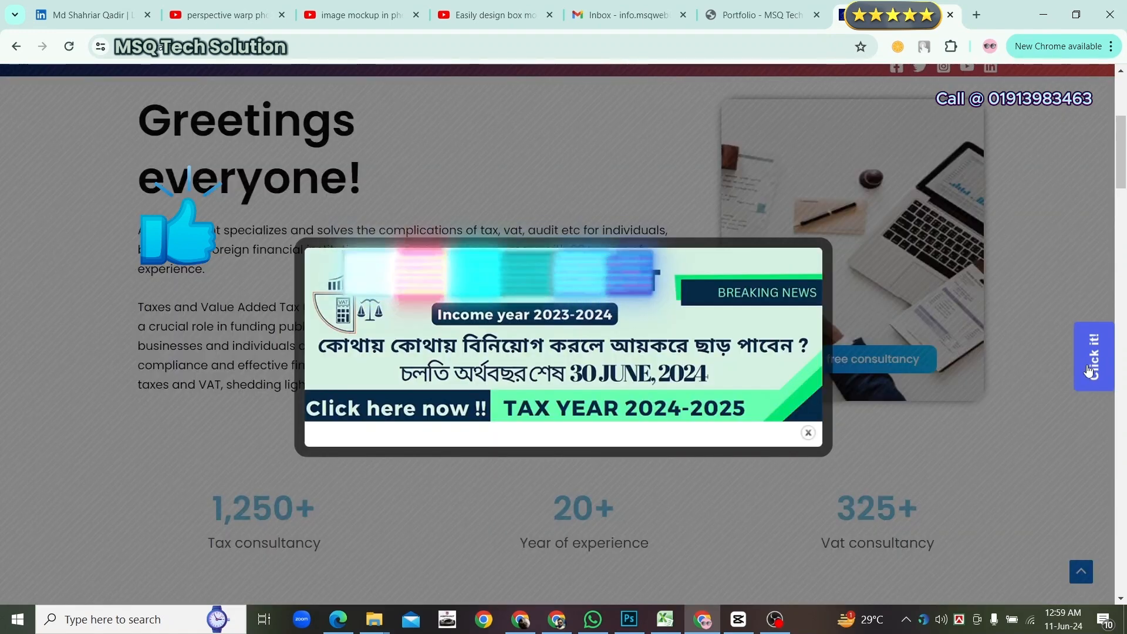
left_click(808, 433)
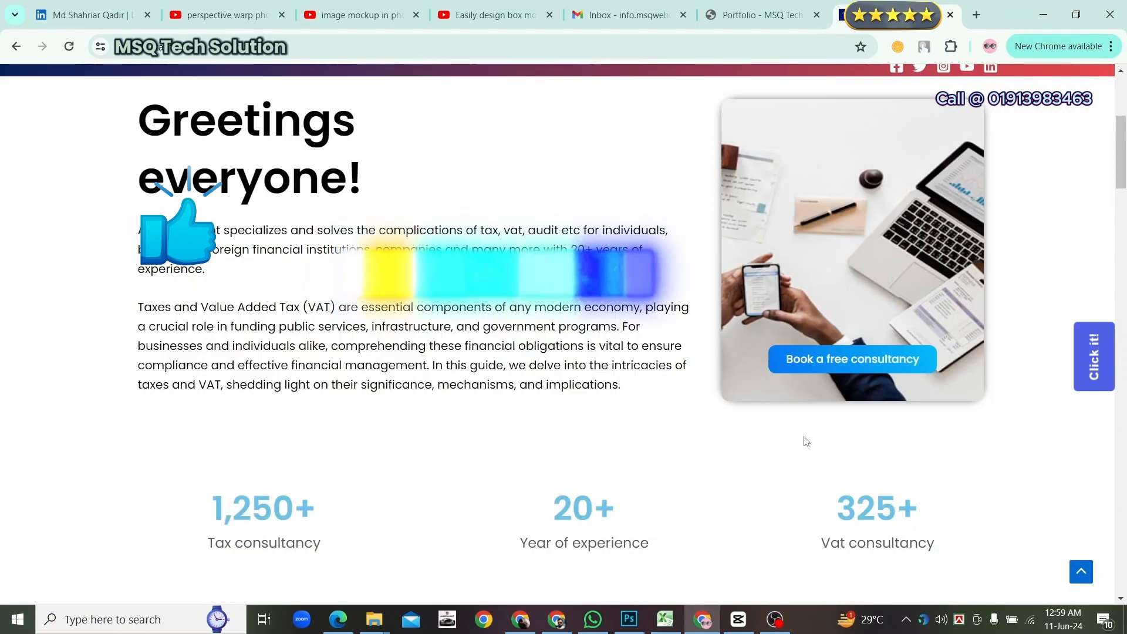
left_click(1098, 372)
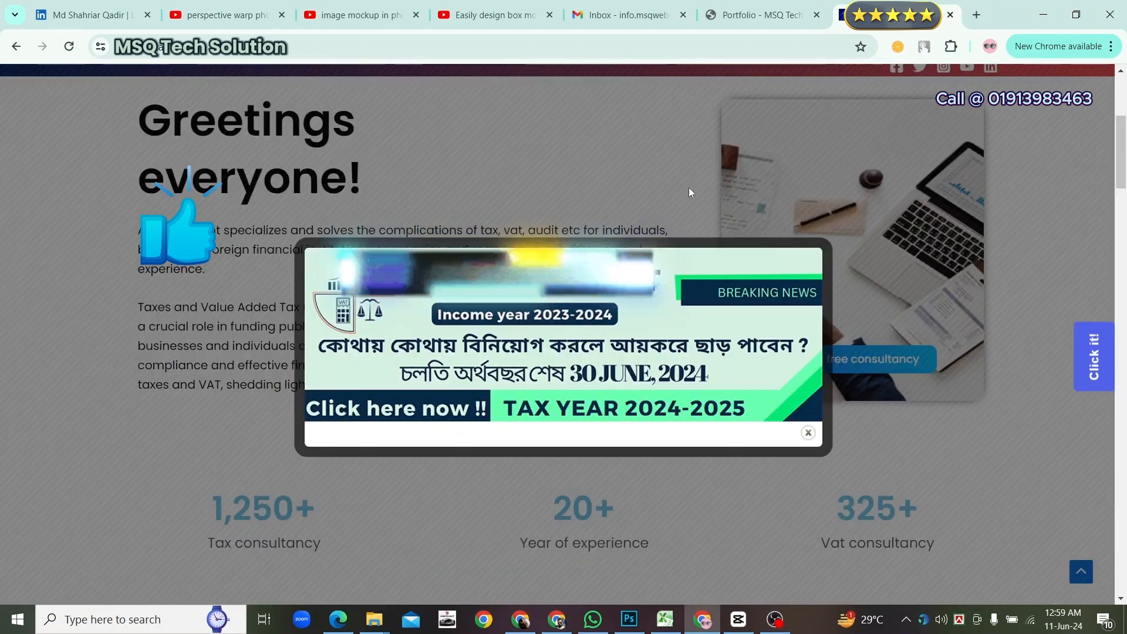